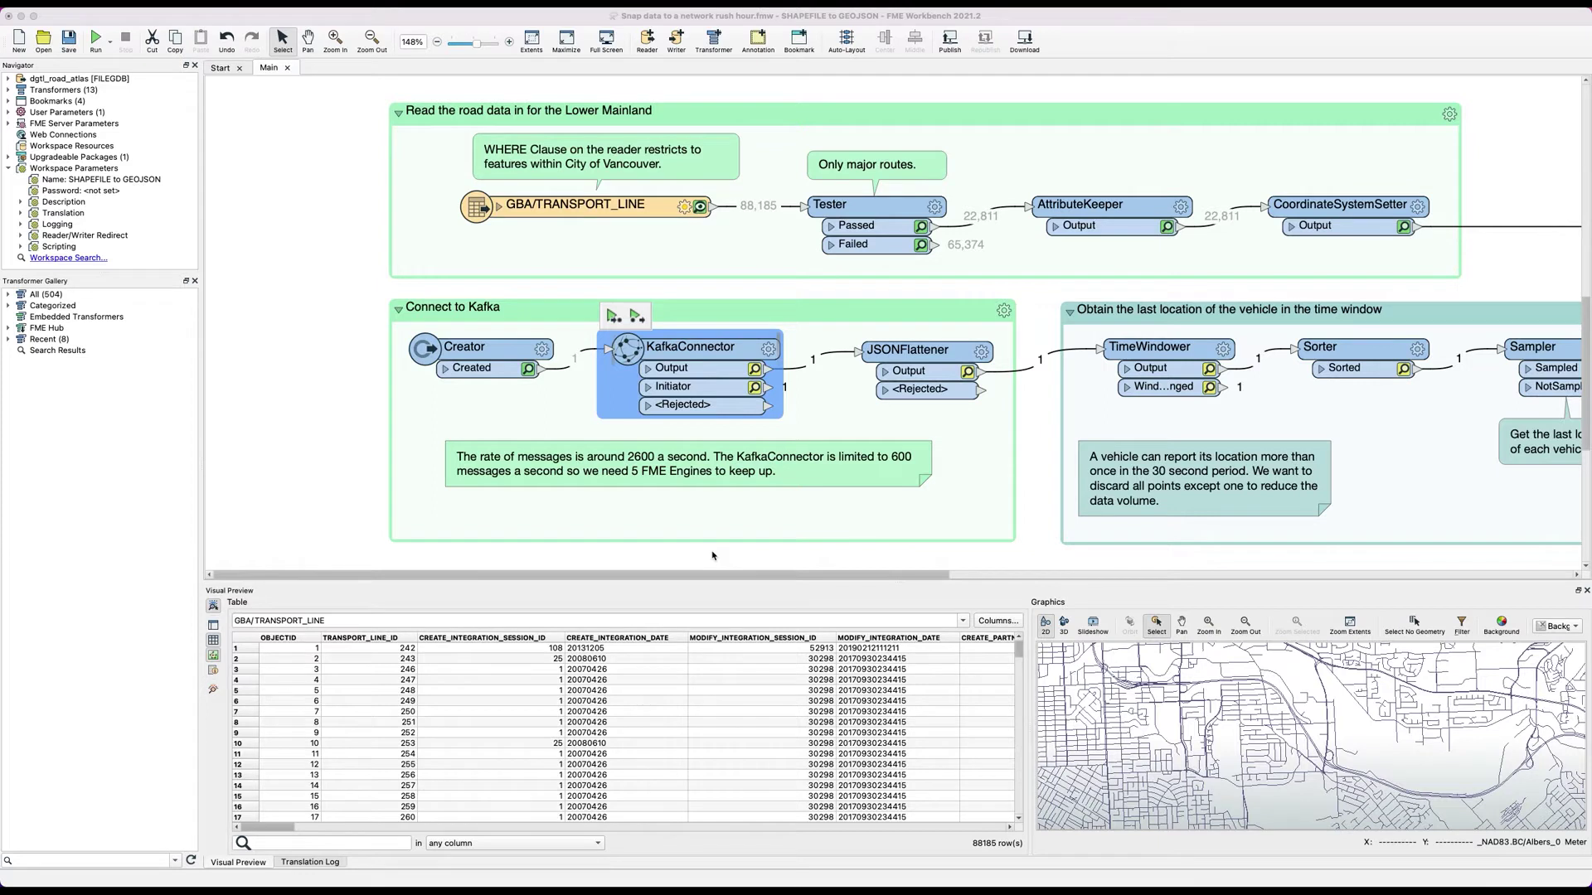
- Preview the GBA/TRANSPORT_LINE road data and examine its extent and detail in the map view
left_click(656, 213)
left_click(671, 246)
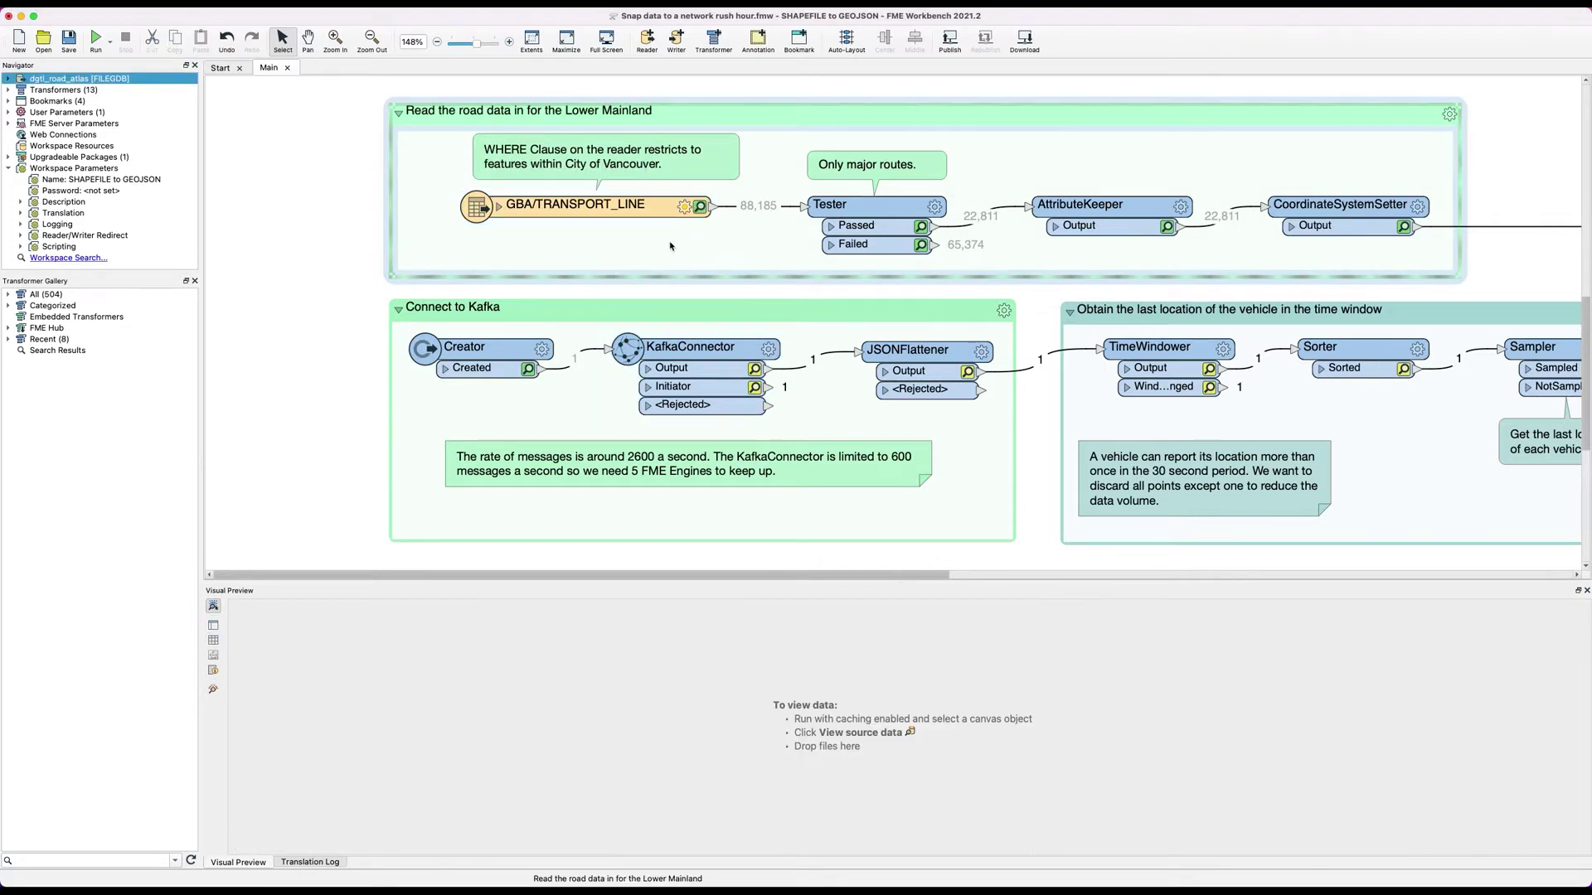
left_click(701, 207)
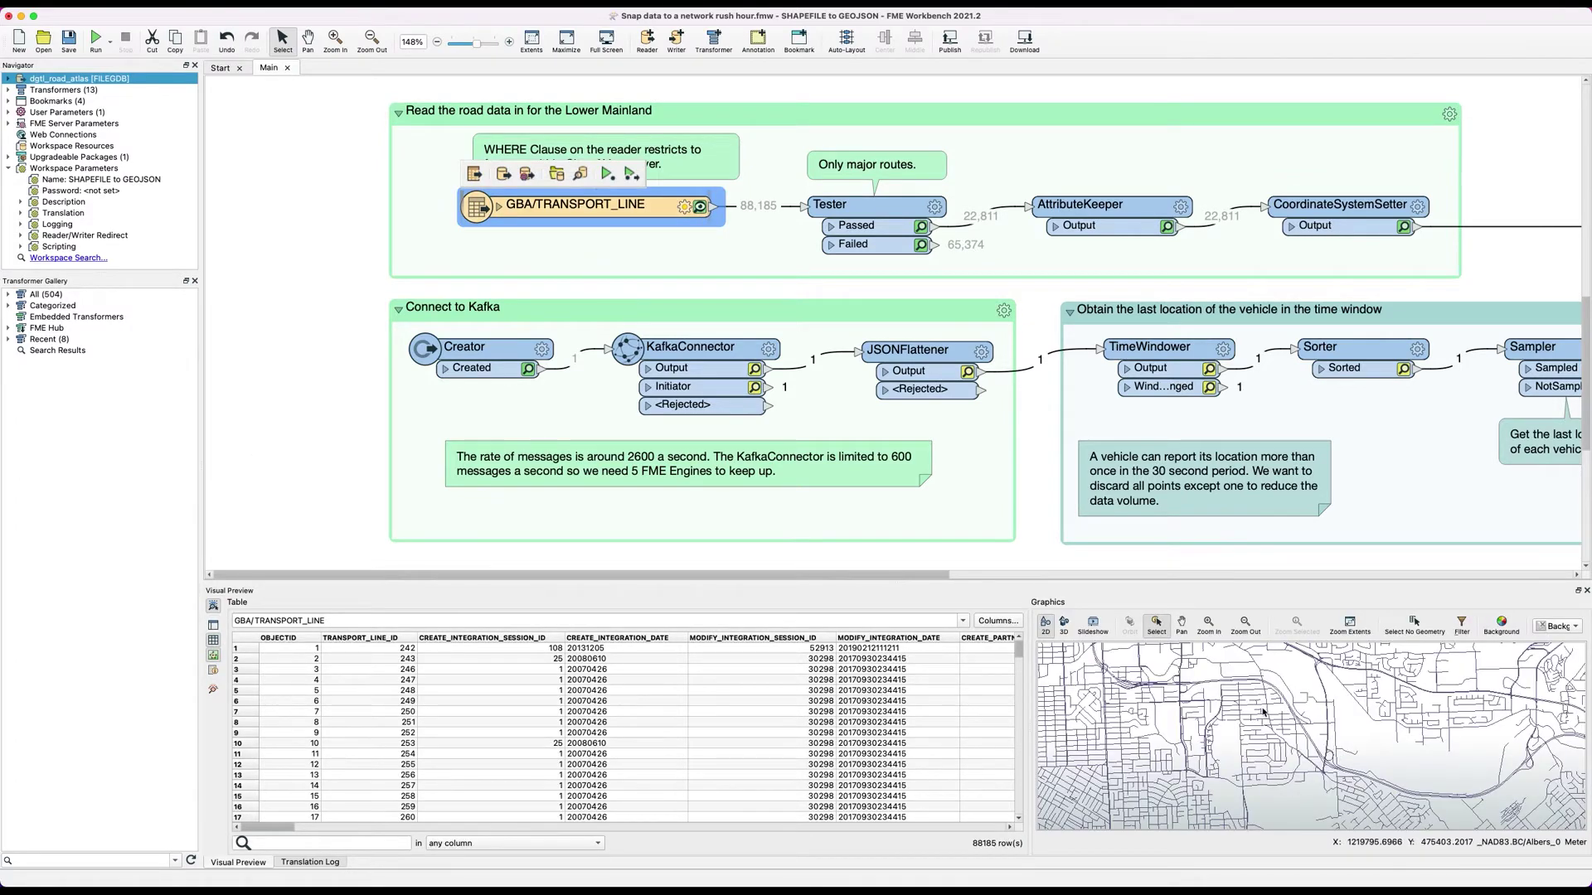
scroll(1252, 738, "down", 3)
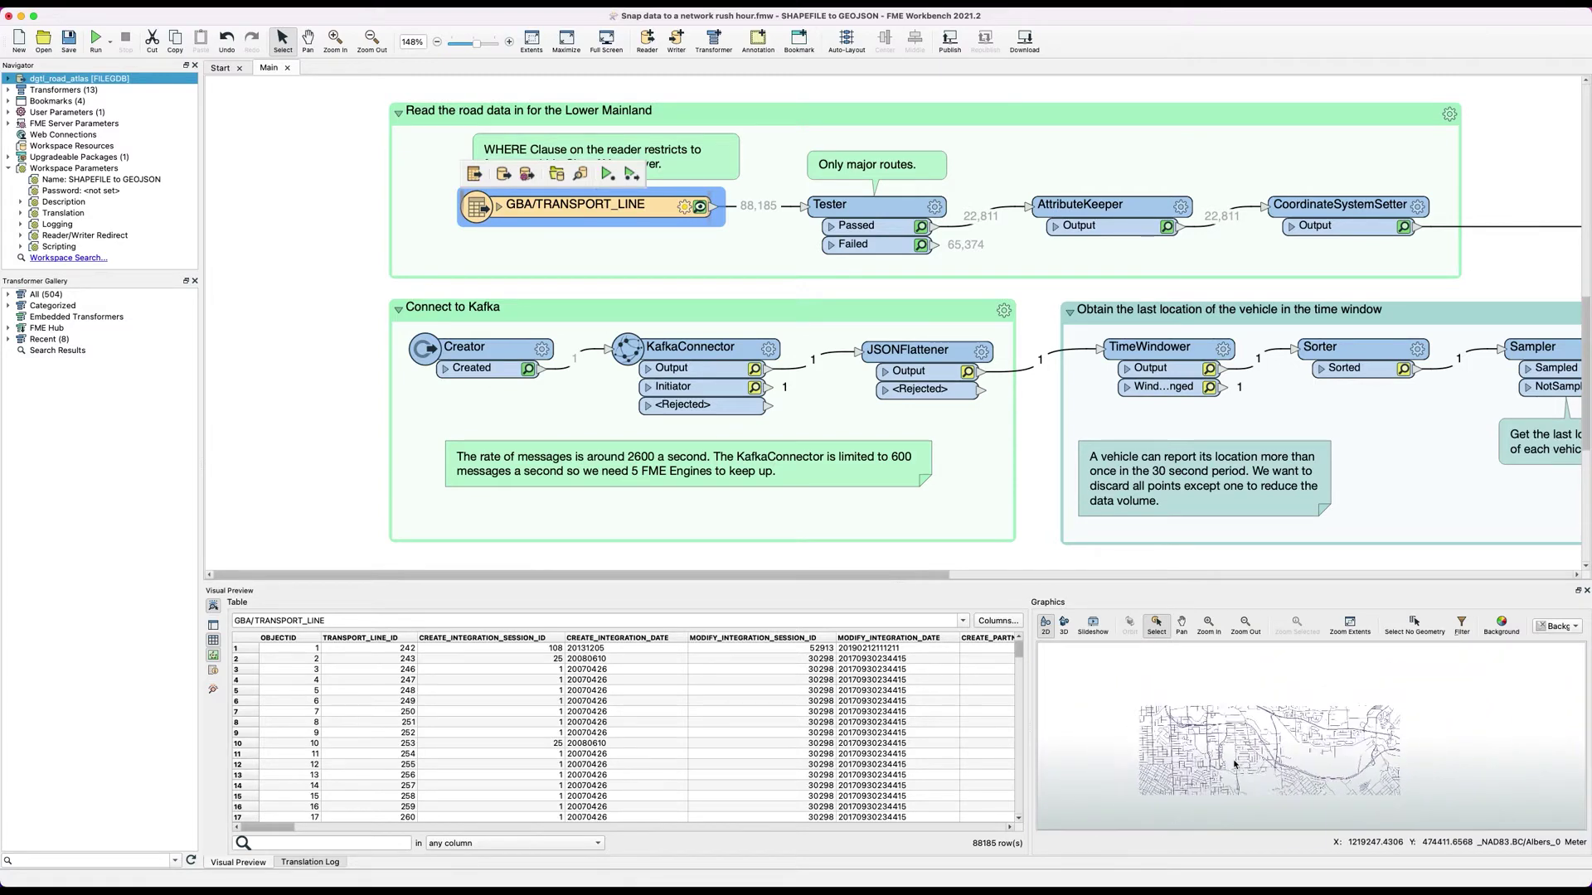
scroll(1236, 765, "up", 3)
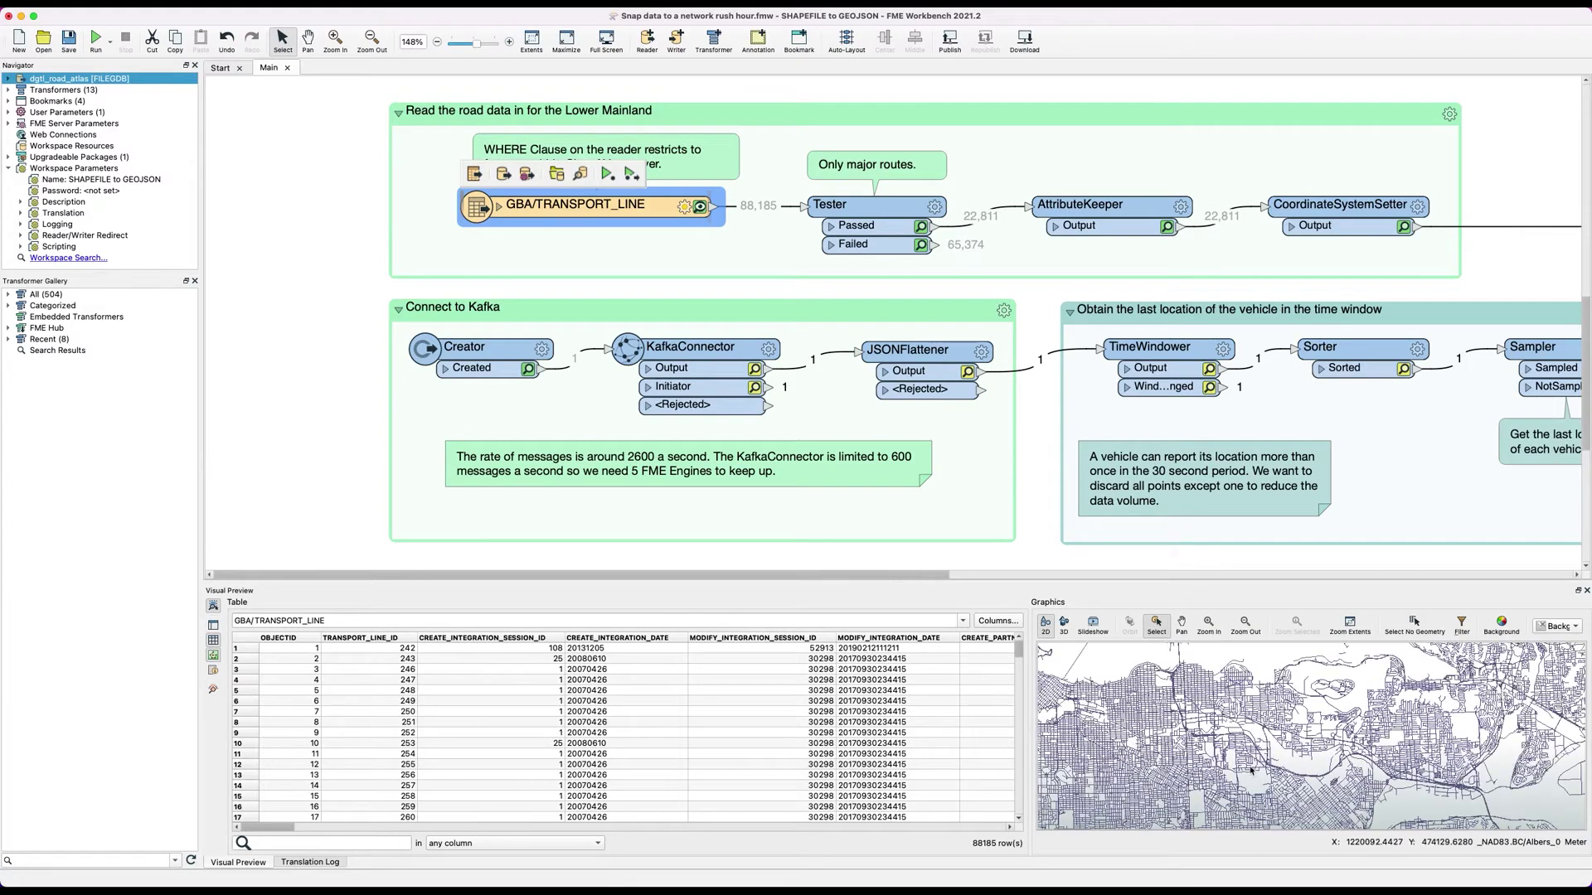
scroll(1251, 769, "up", 3)
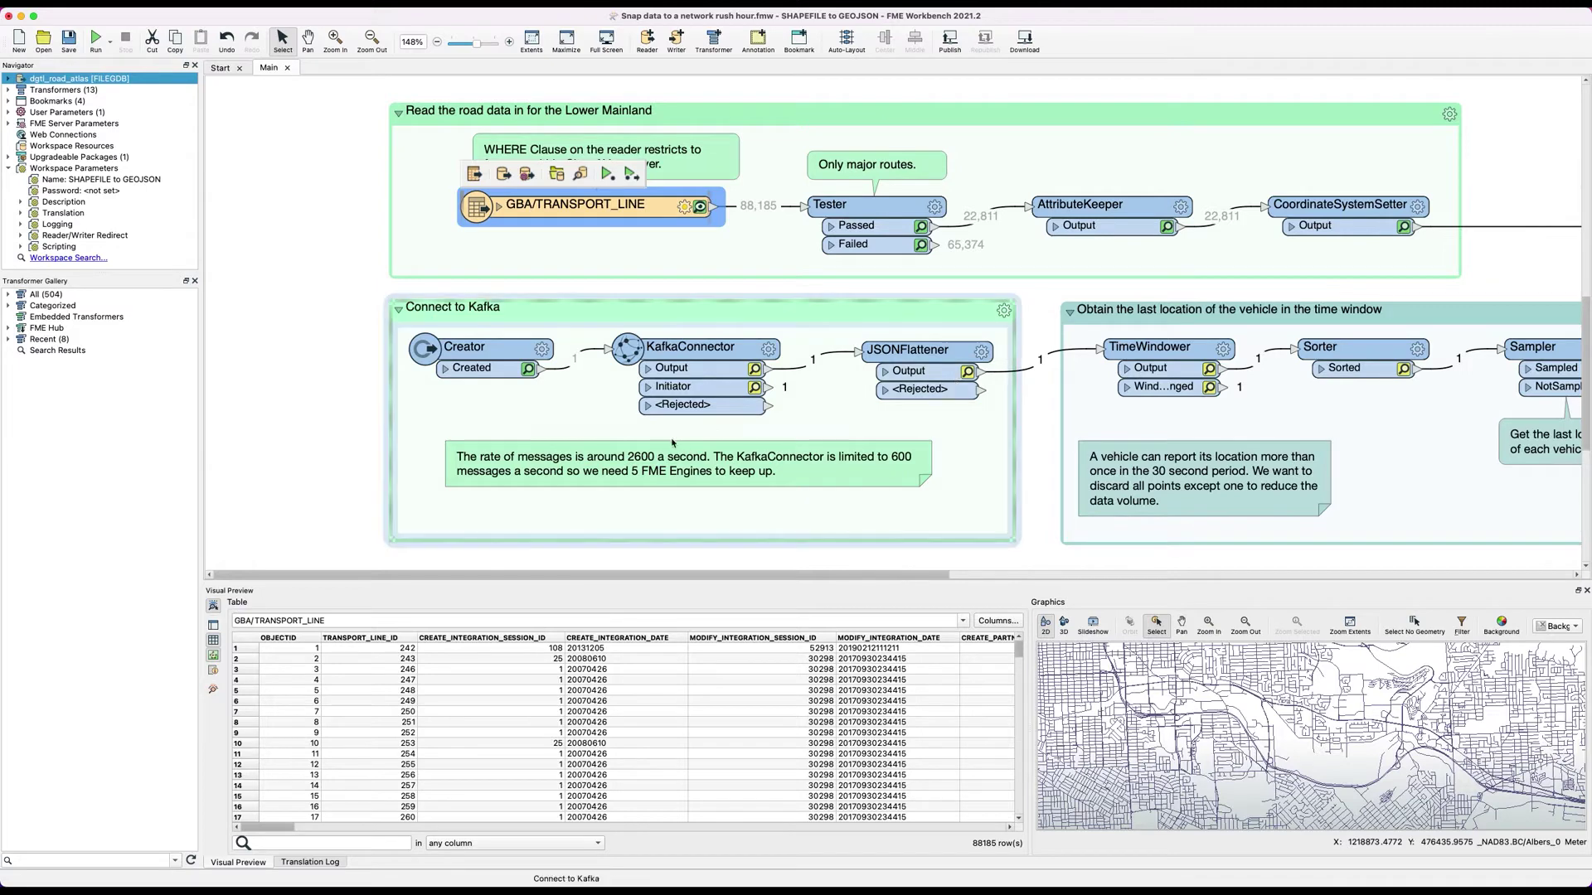
- Review the KafkaConnector's output and its authentication, broker, topic and receive settings, leaving them unchanged
scroll(672, 443, "down", 1)
left_click(705, 352)
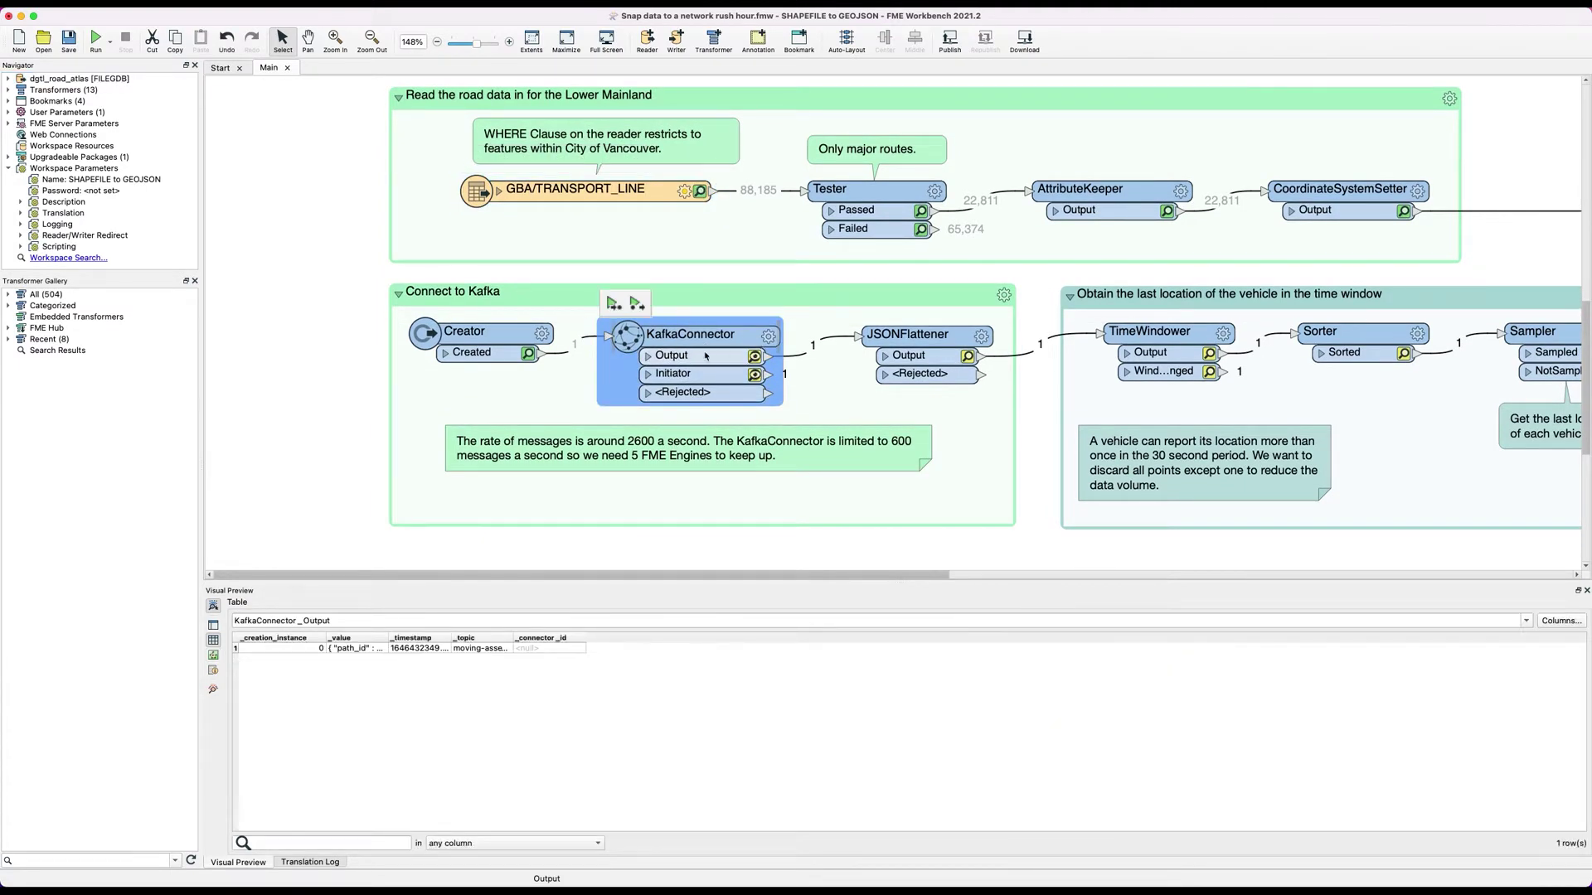
left_click(768, 338)
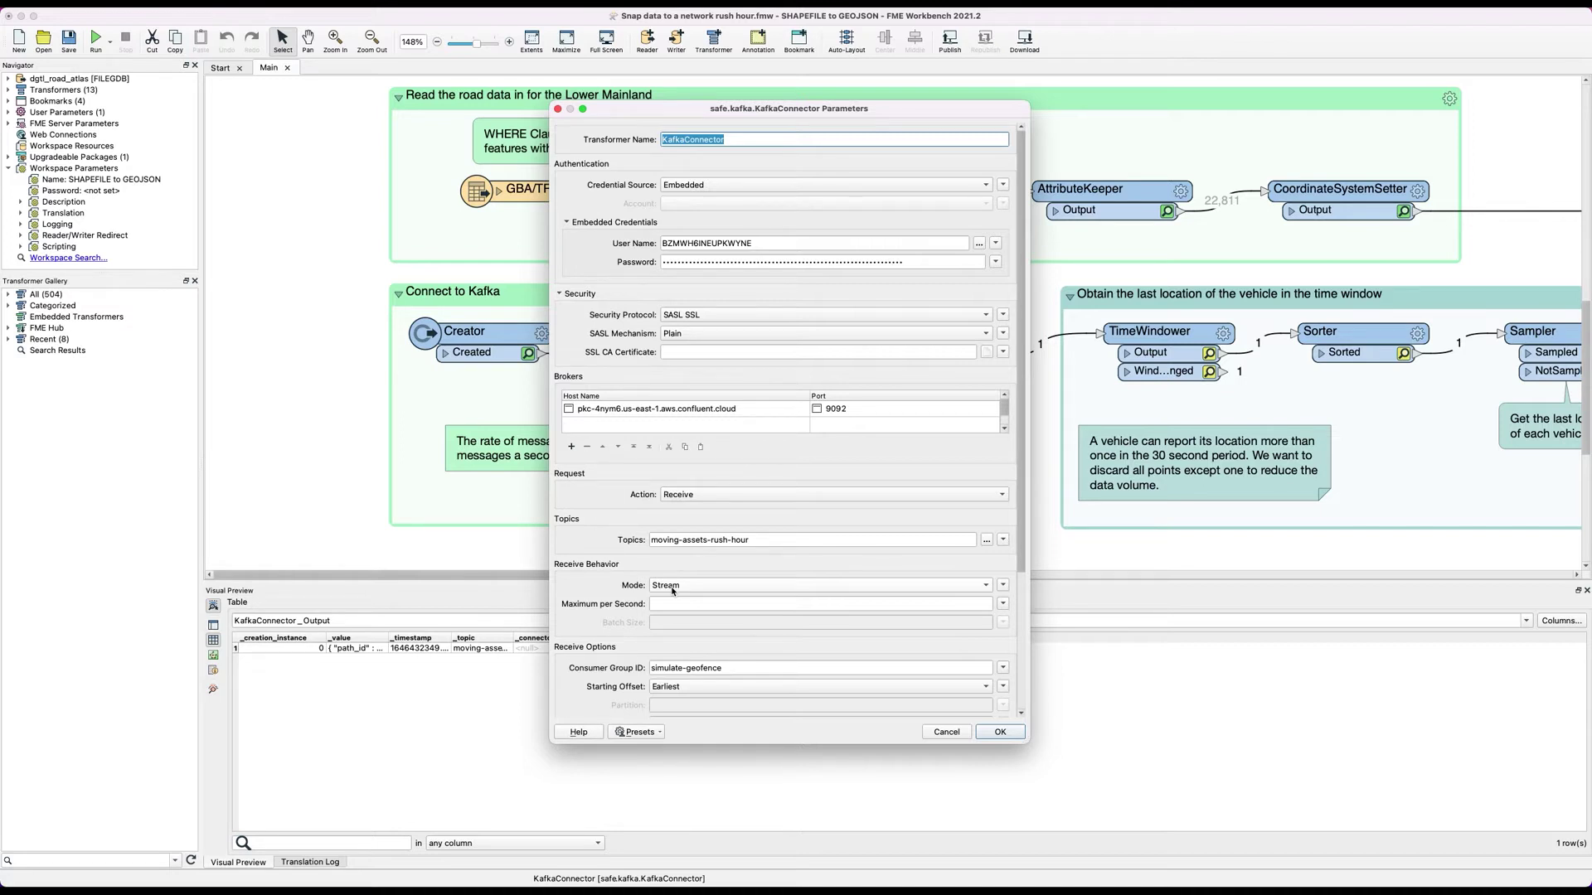
left_click(946, 732)
left_click(967, 465)
- Review the JSONFlattener's parameters, including its list of attributes to expose, without changing anything
scroll(968, 472, "right", 2)
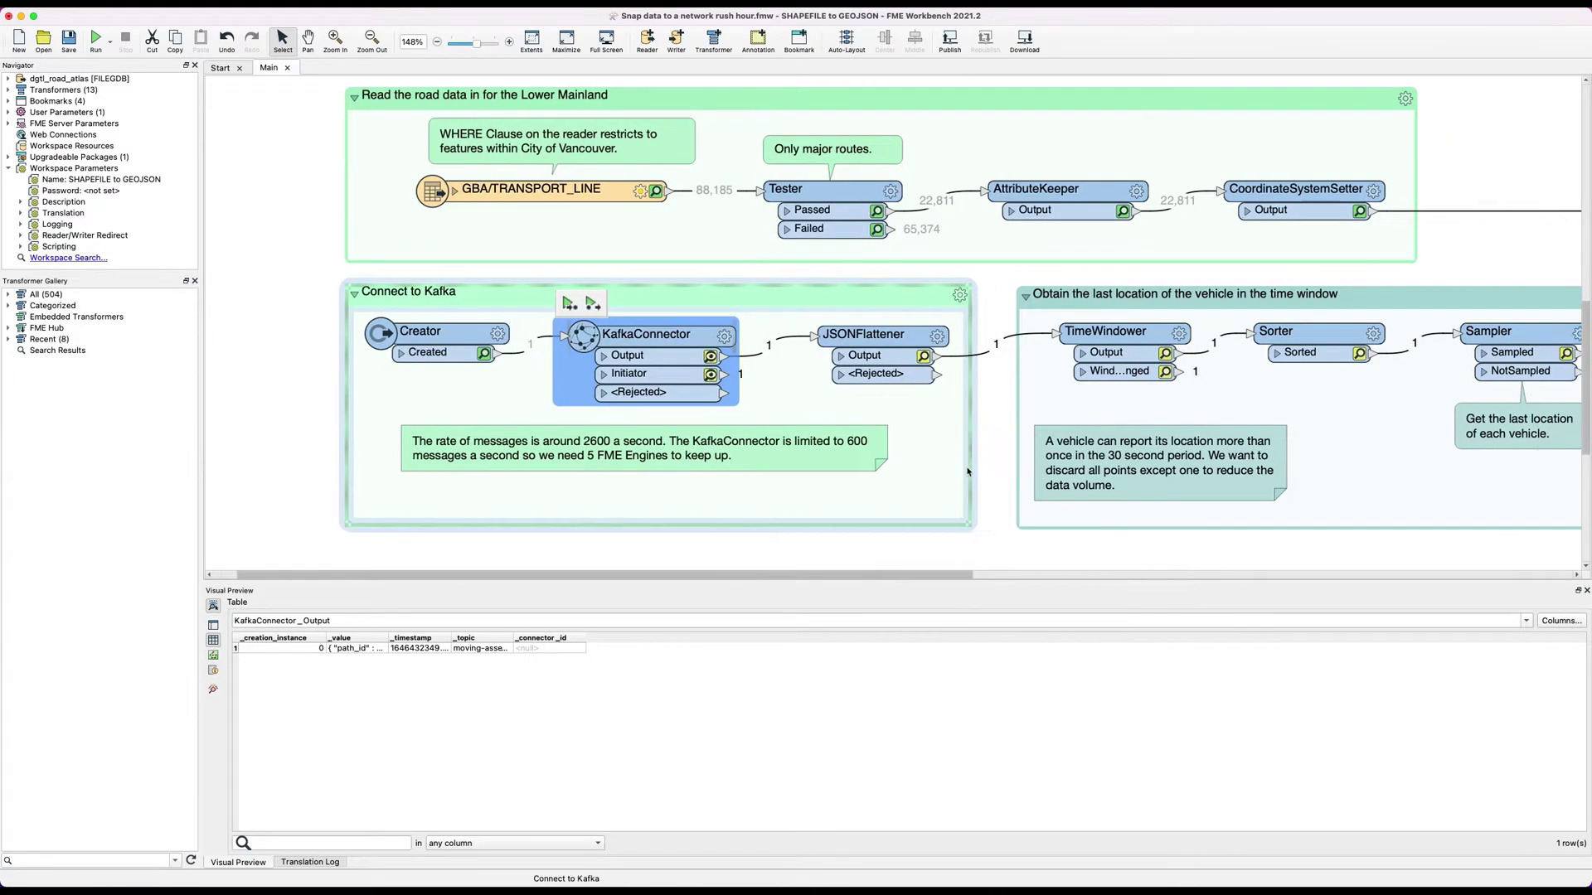
scroll(967, 472, "right", 5)
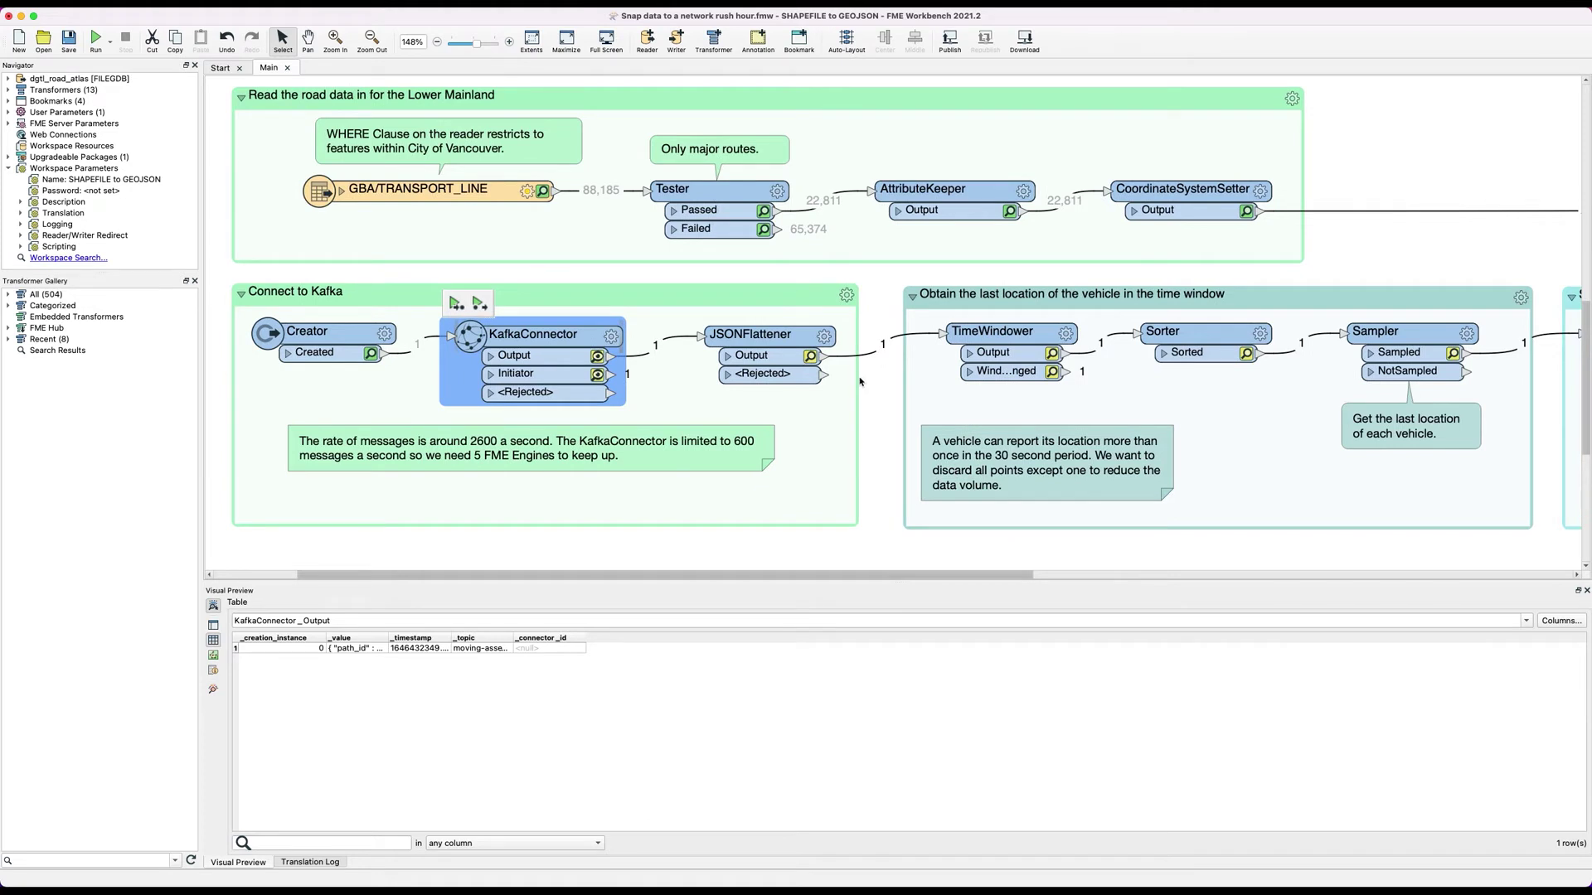
mouse_move(827, 338)
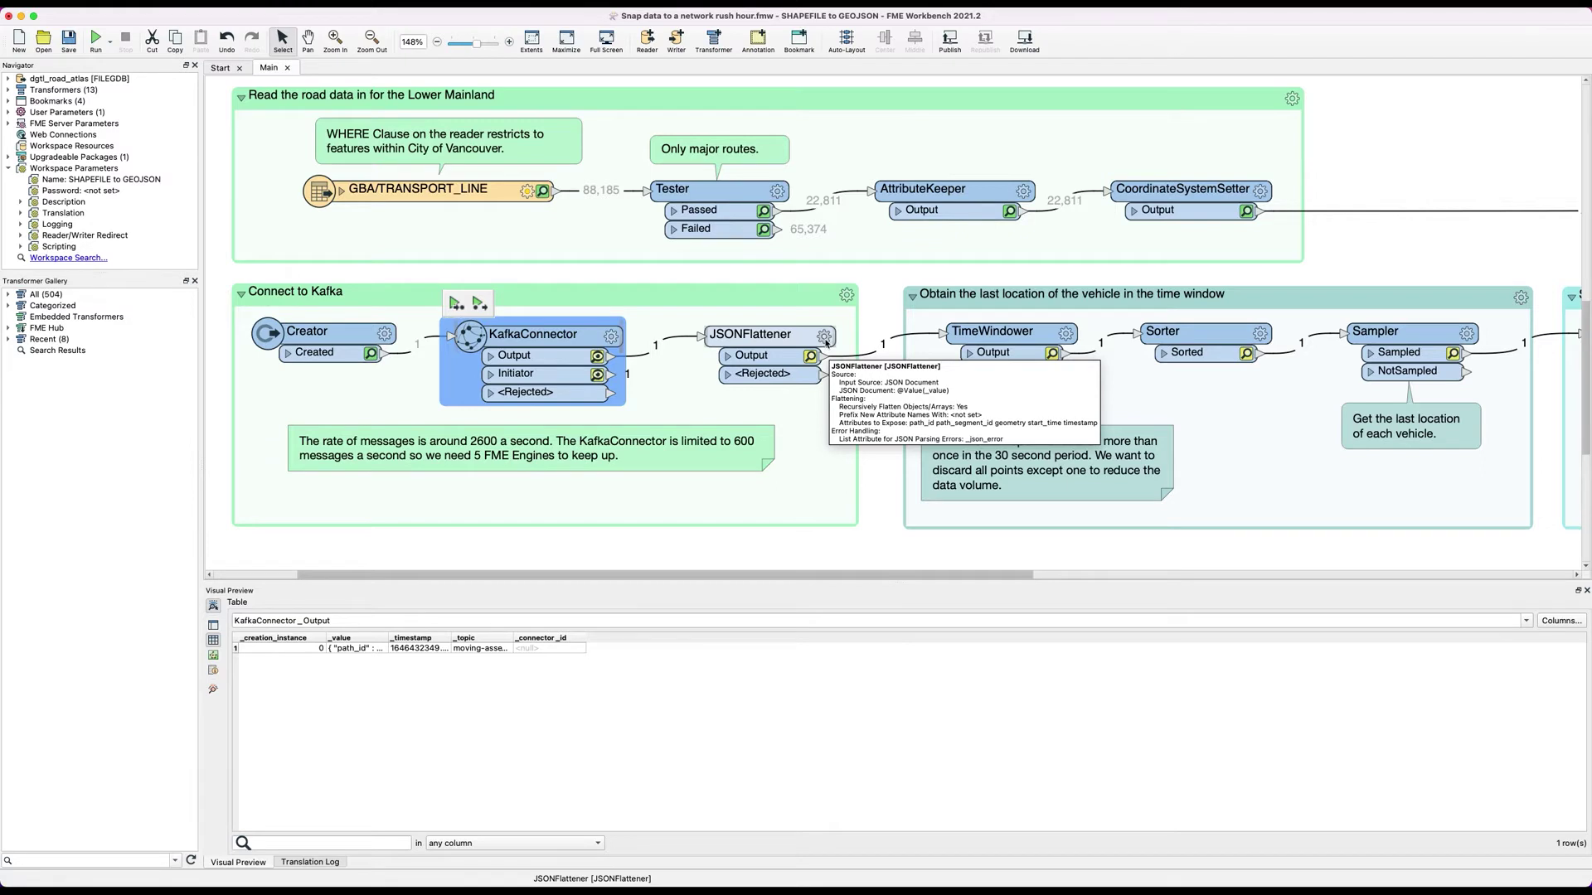
left_click(825, 337)
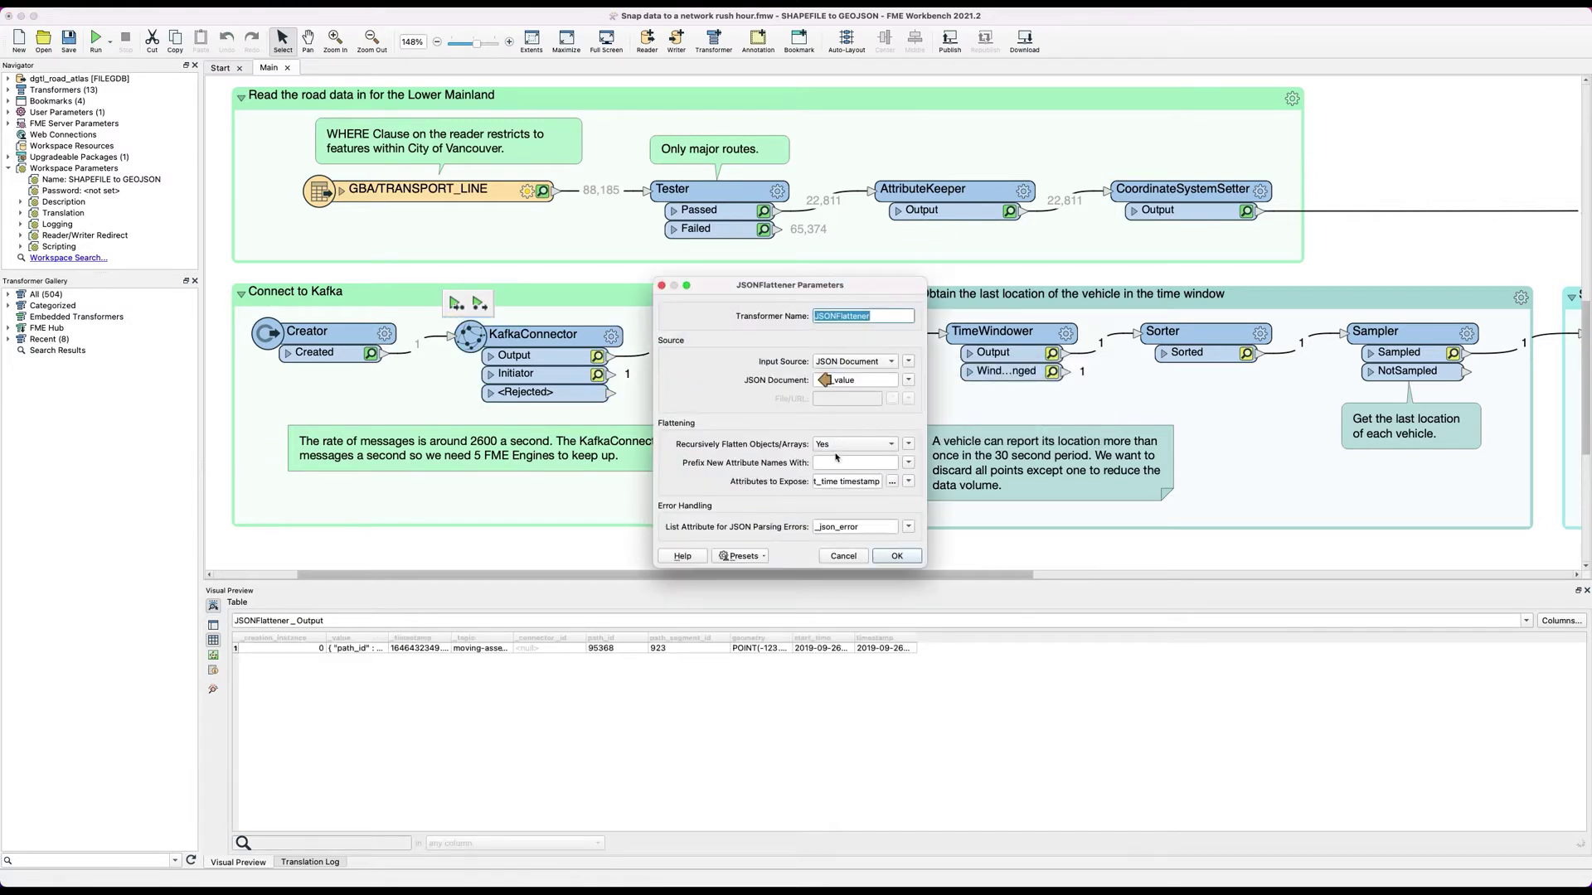
left_click(892, 482)
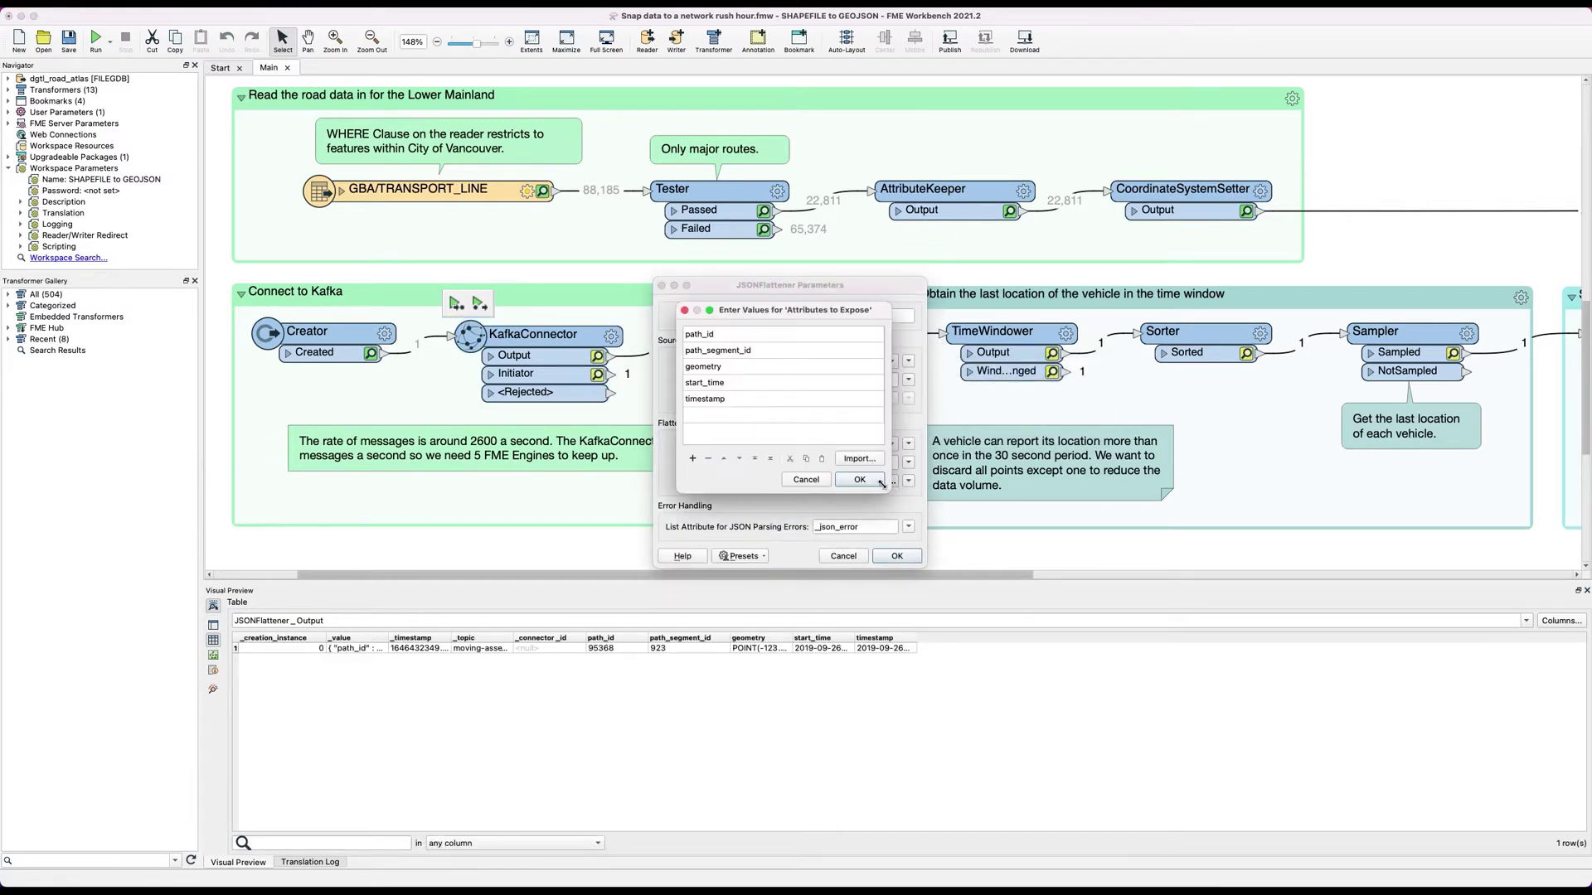
left_click(817, 481)
left_click(843, 556)
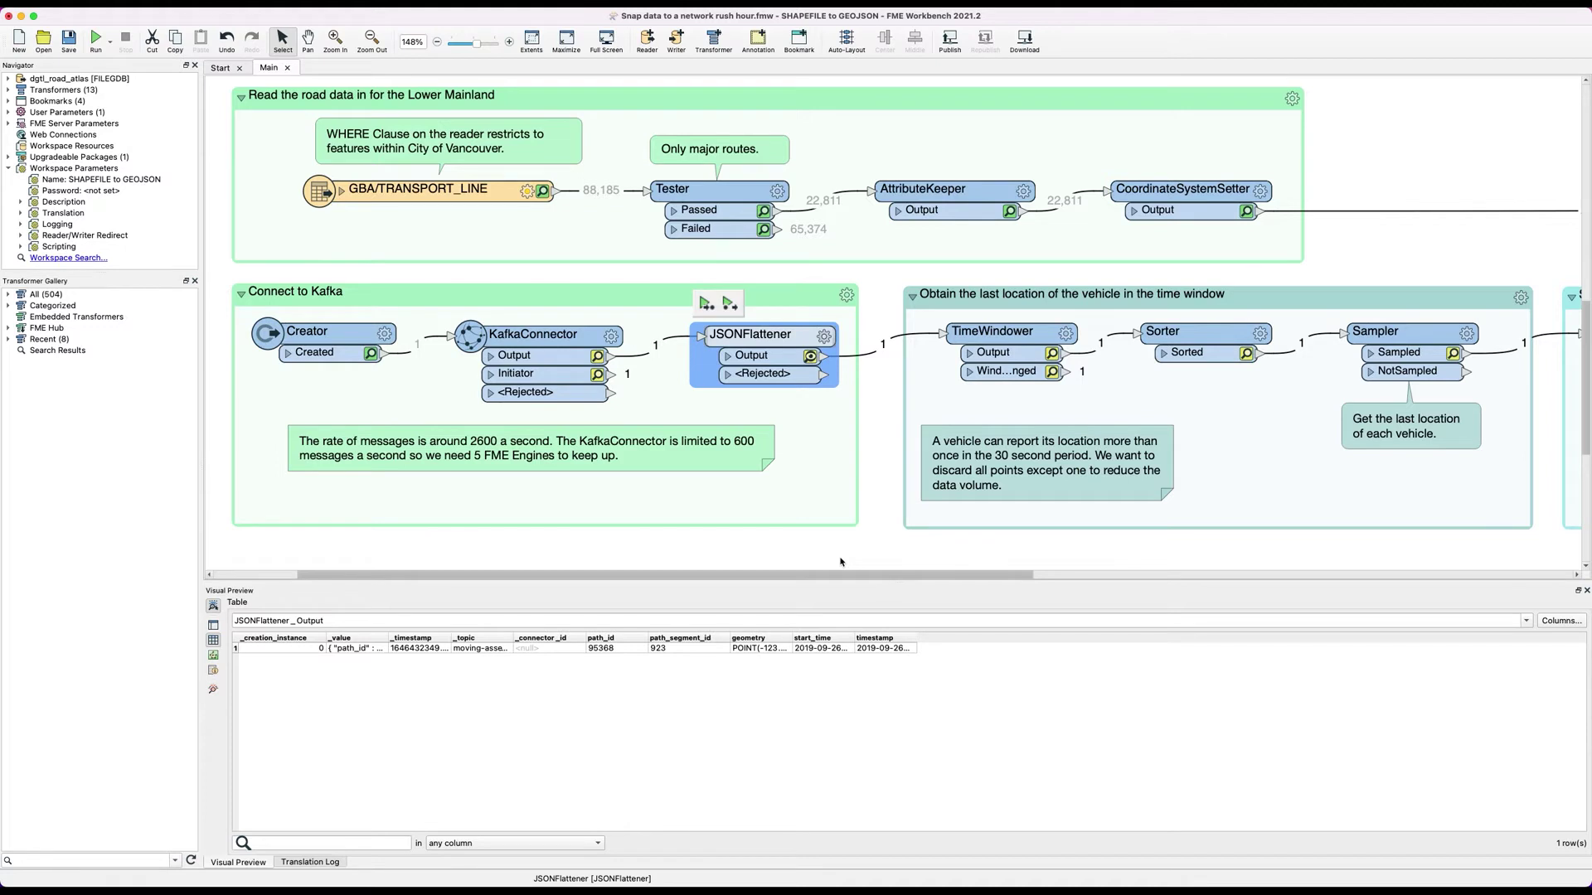
- Check the Sorter's group processing and sort attributes in the vehicle time-window section, without changing them
scroll(954, 464, "right", 5)
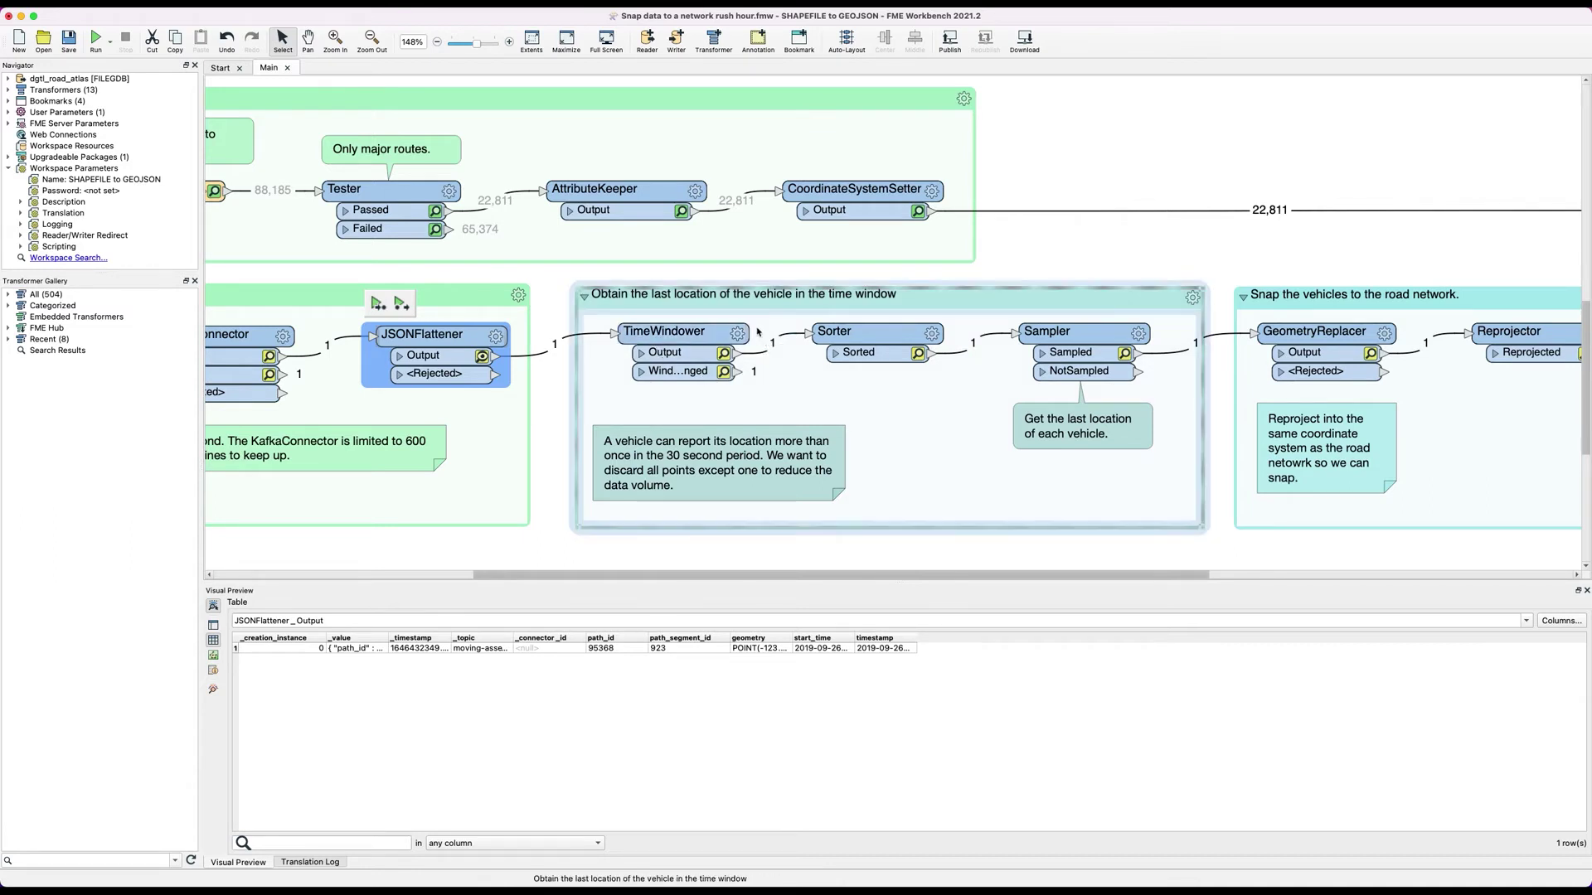
scroll(754, 326, "right", 2)
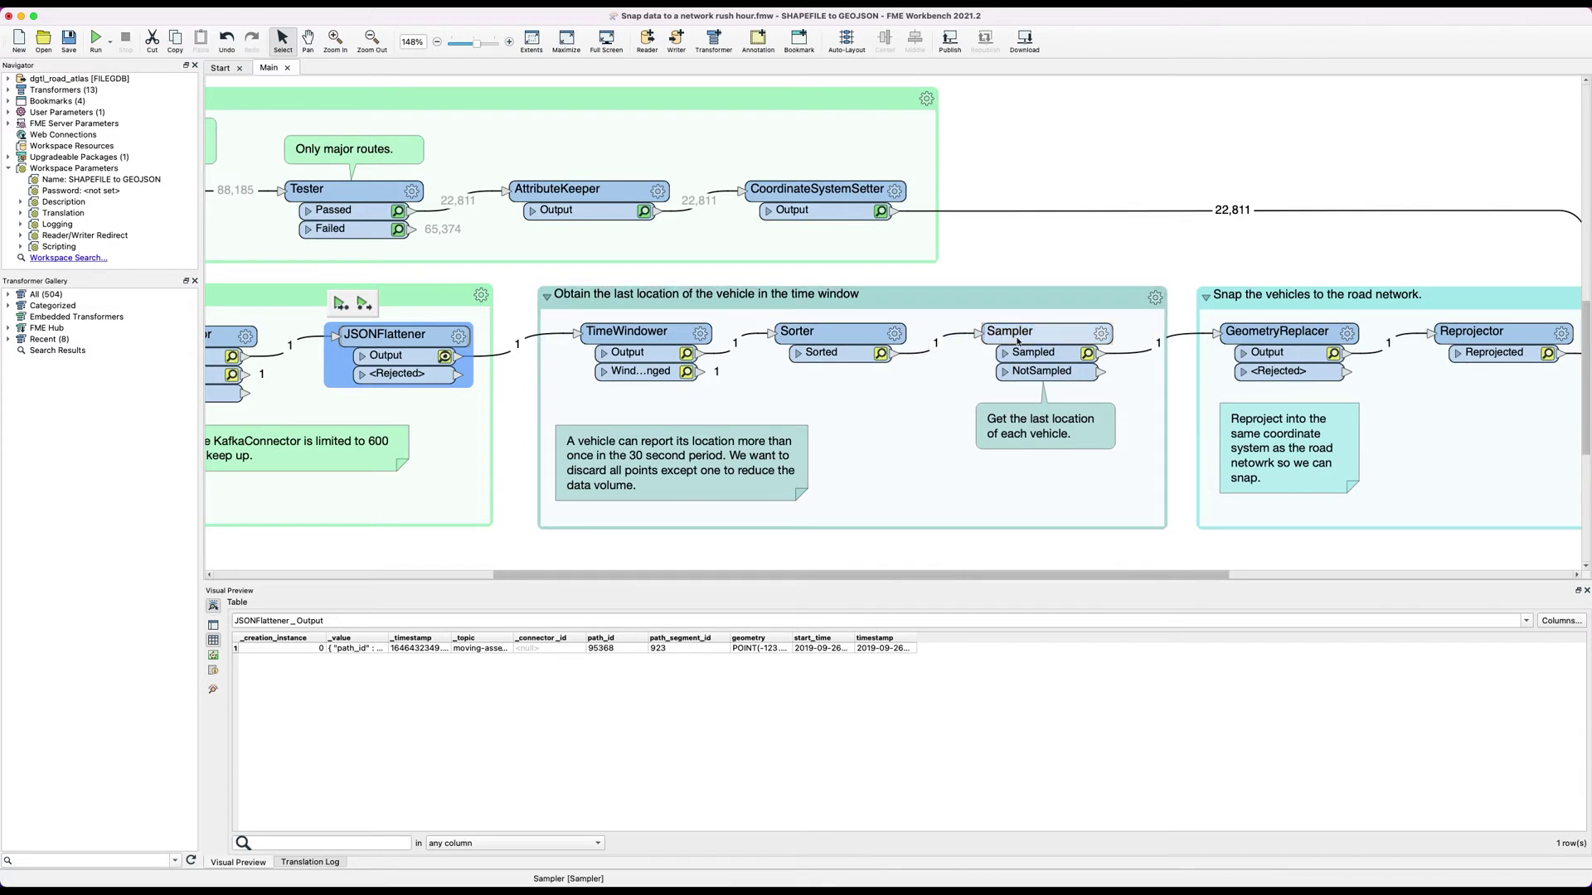
left_click(893, 335)
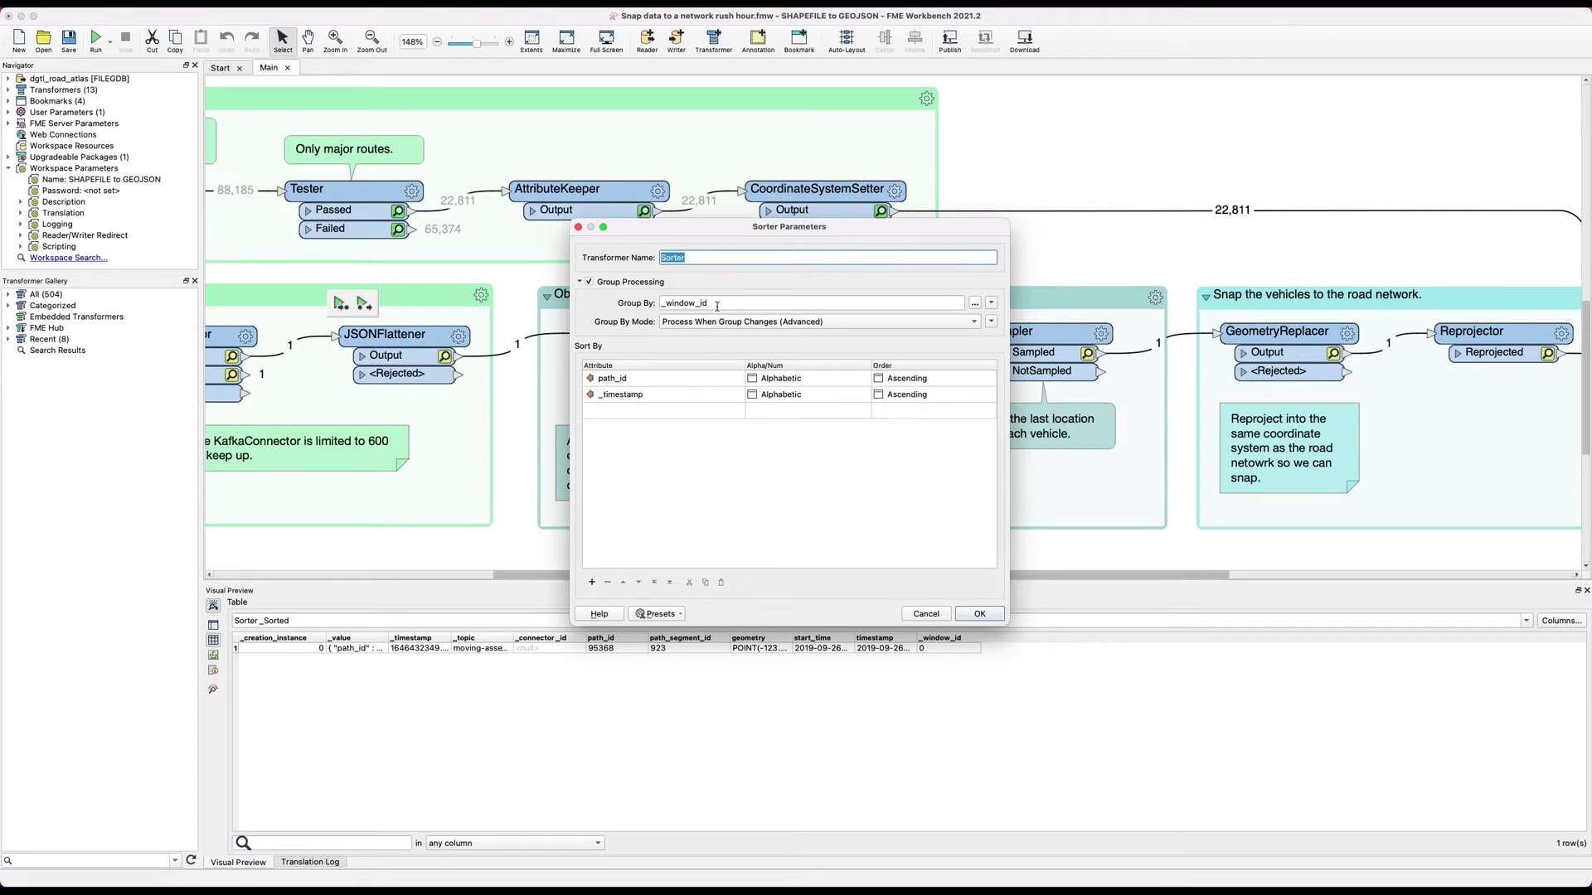
left_click(912, 614)
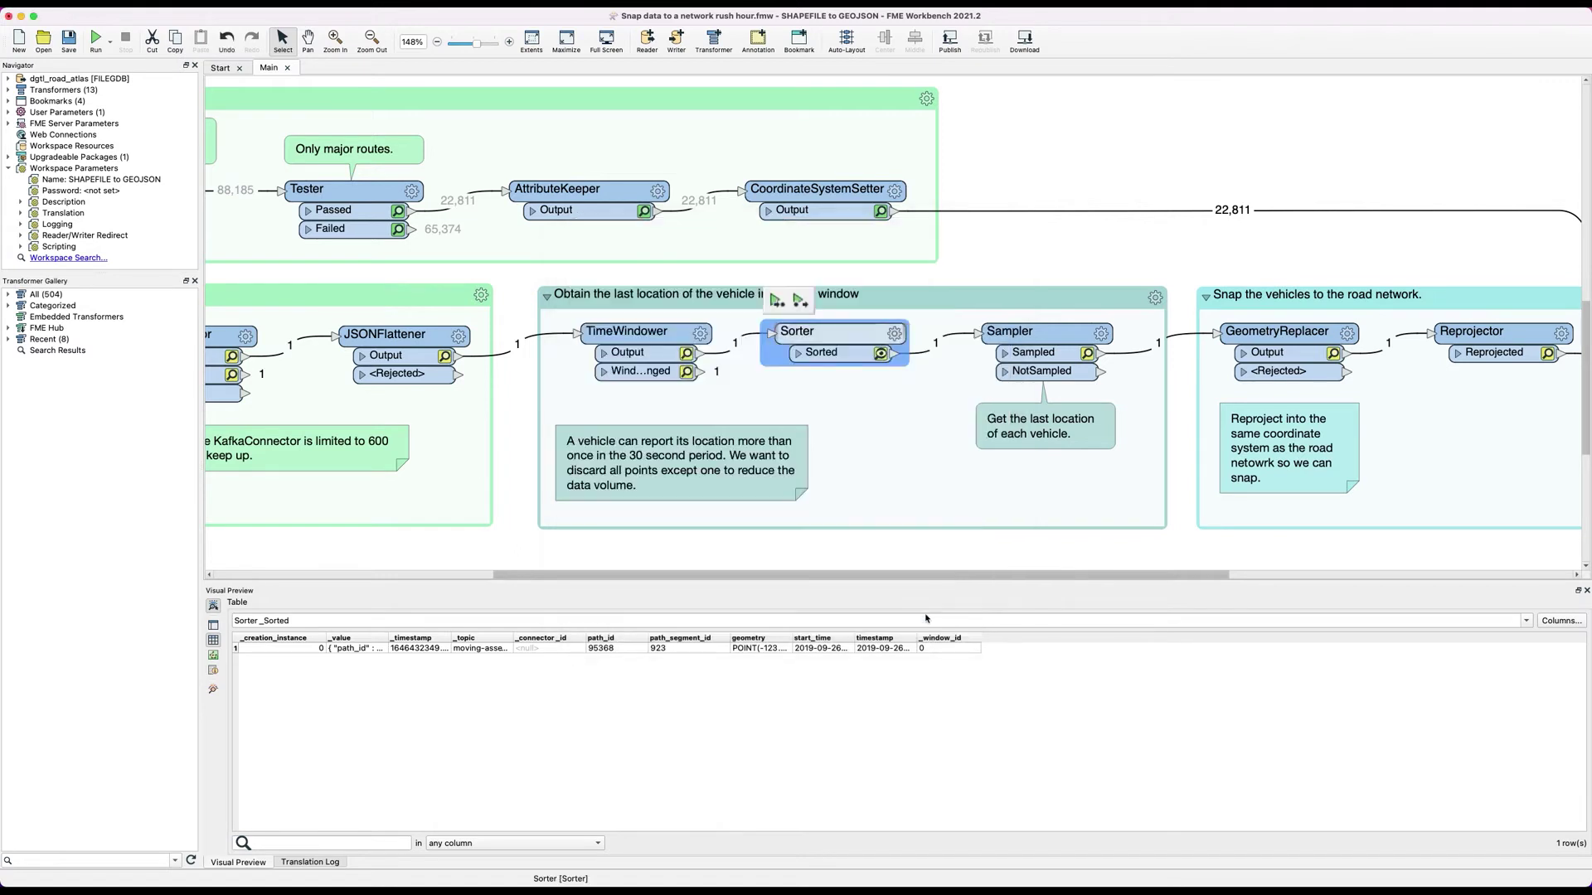
- Examine the Sampler's grouping, sampling rate and sampling type, closing its parameters without changes
left_click(1105, 335)
left_click(1103, 333)
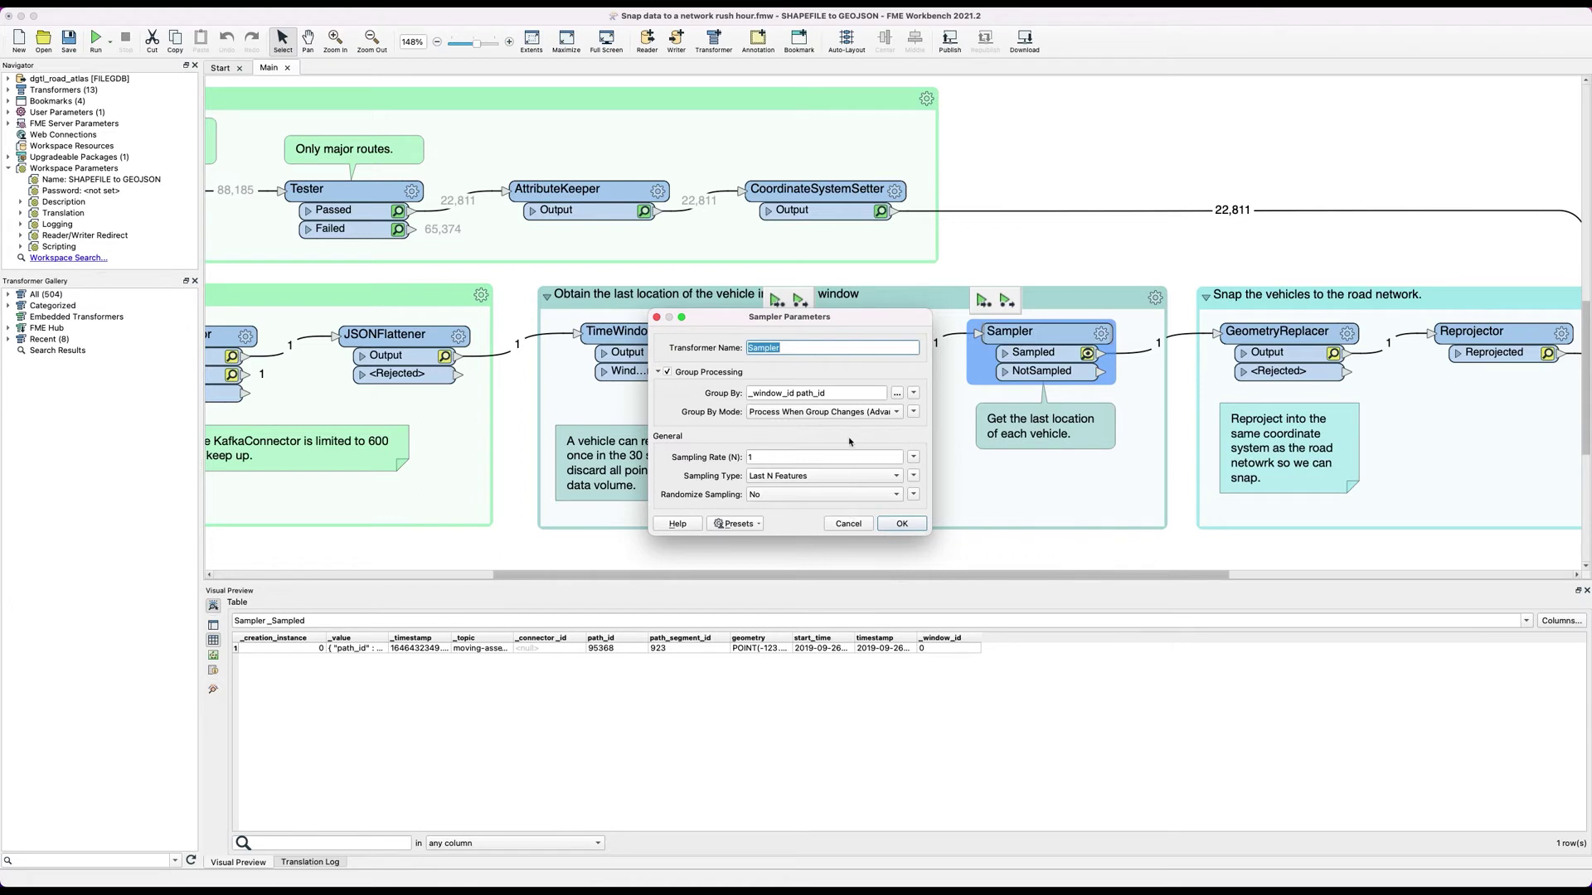
left_click(848, 524)
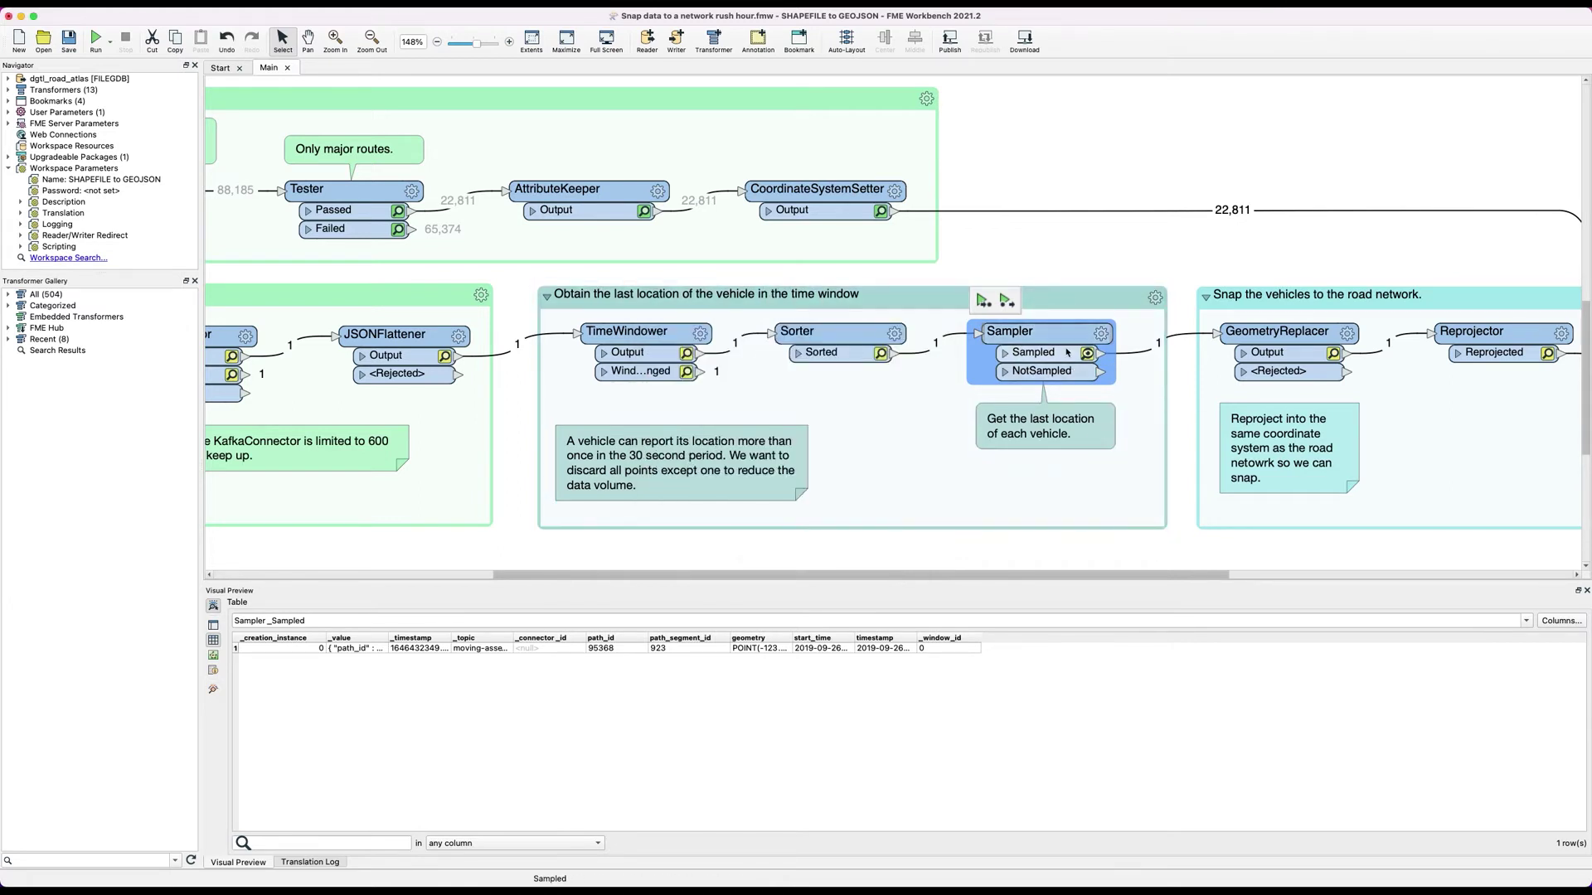
- Preview the Reprojector's output in the section that snaps vehicles to the road network
scroll(1067, 353, "right", 5)
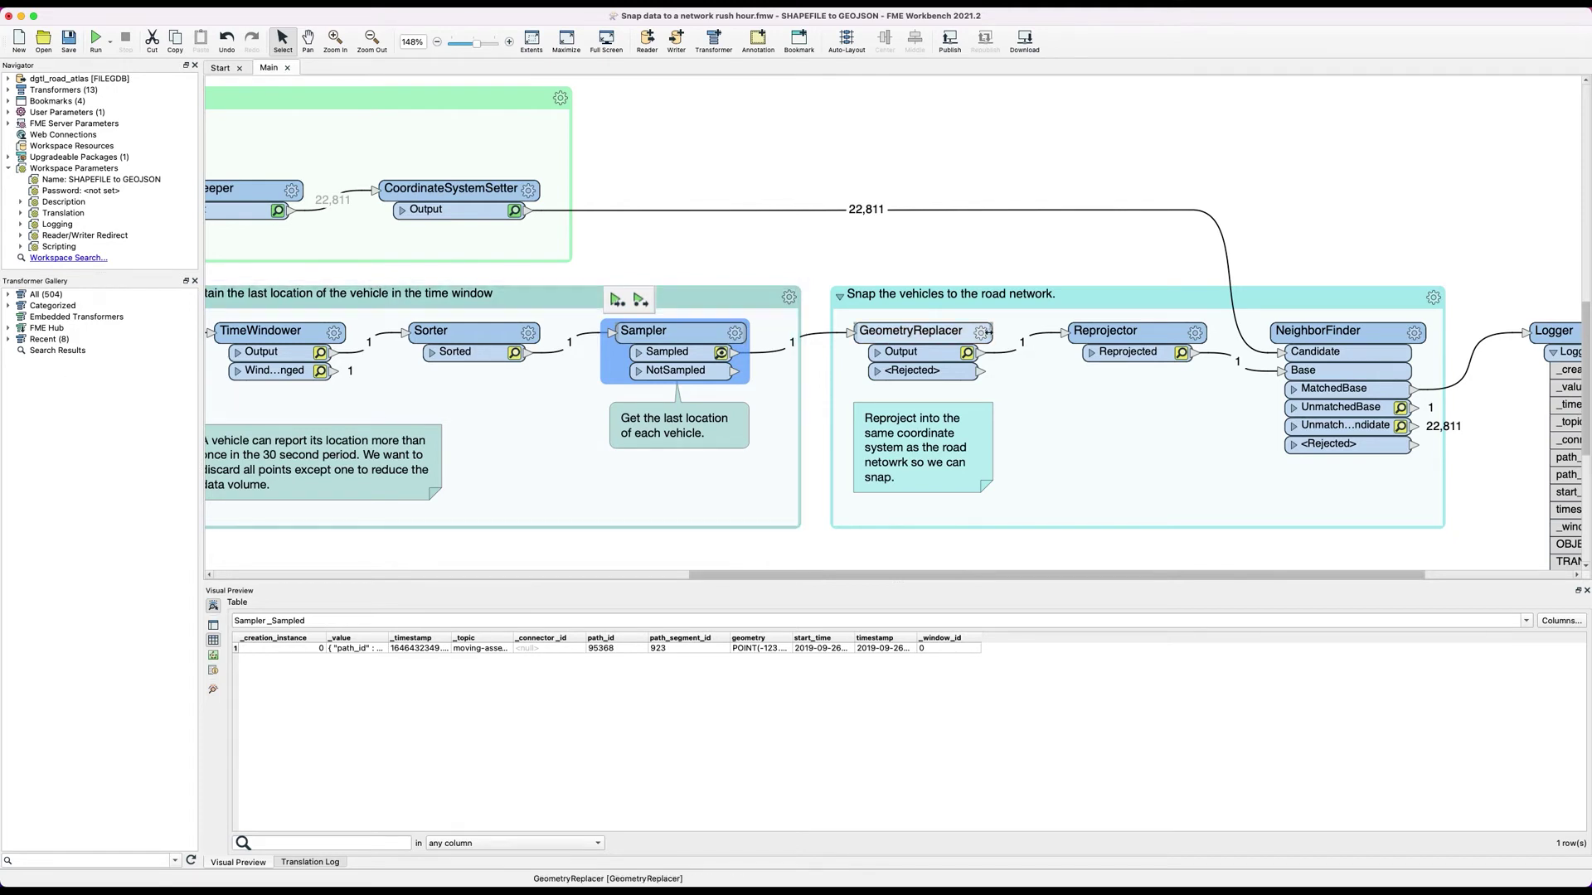
scroll(981, 334, "right", 5)
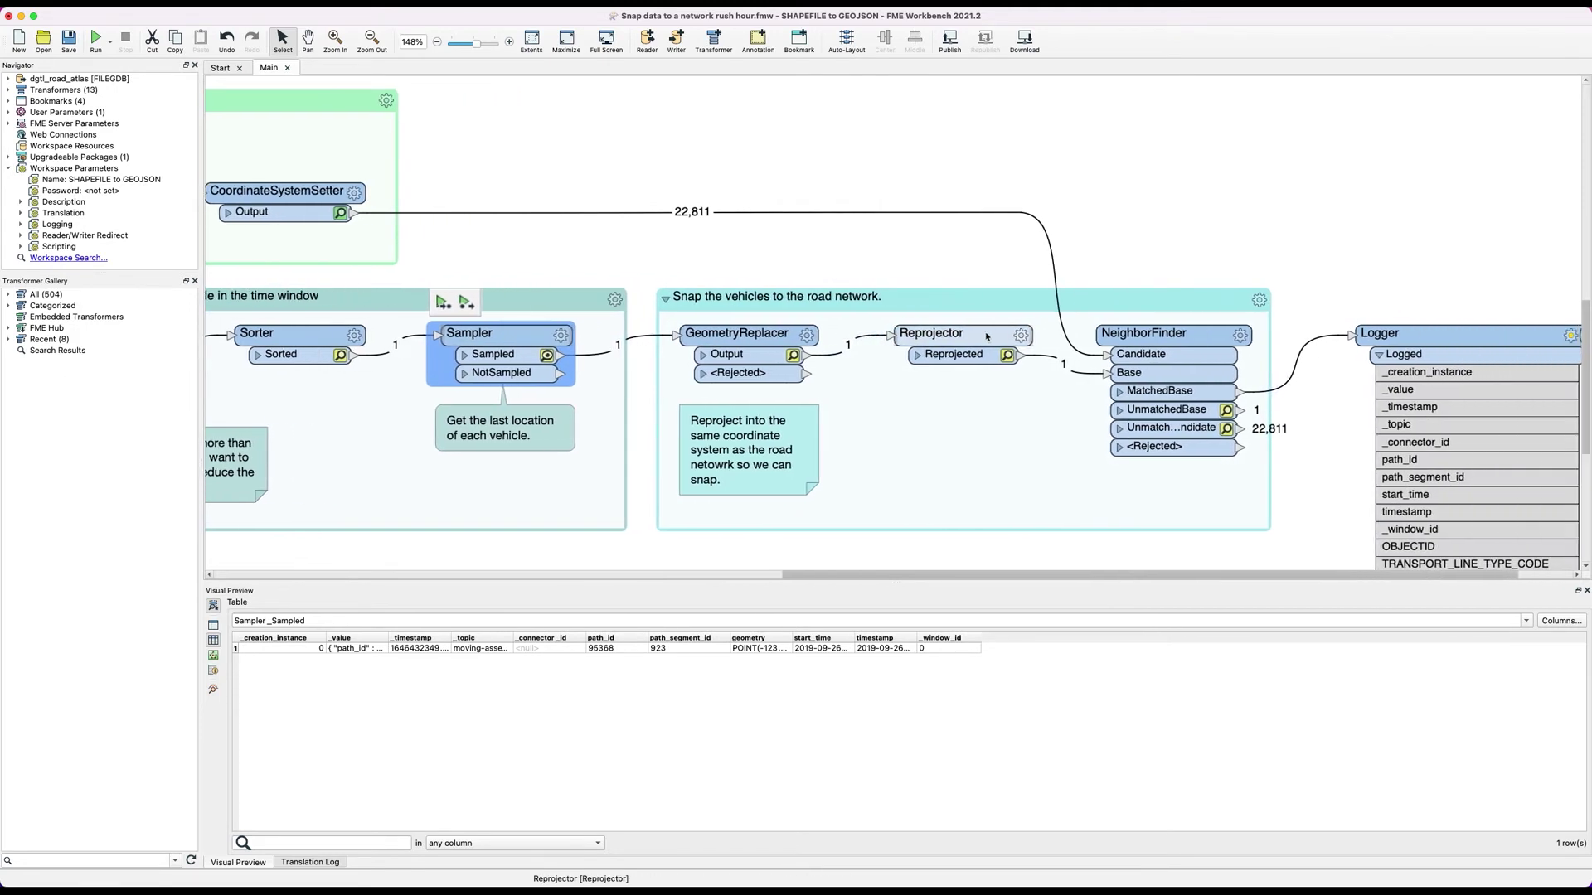
left_click_drag(984, 335, 979, 341)
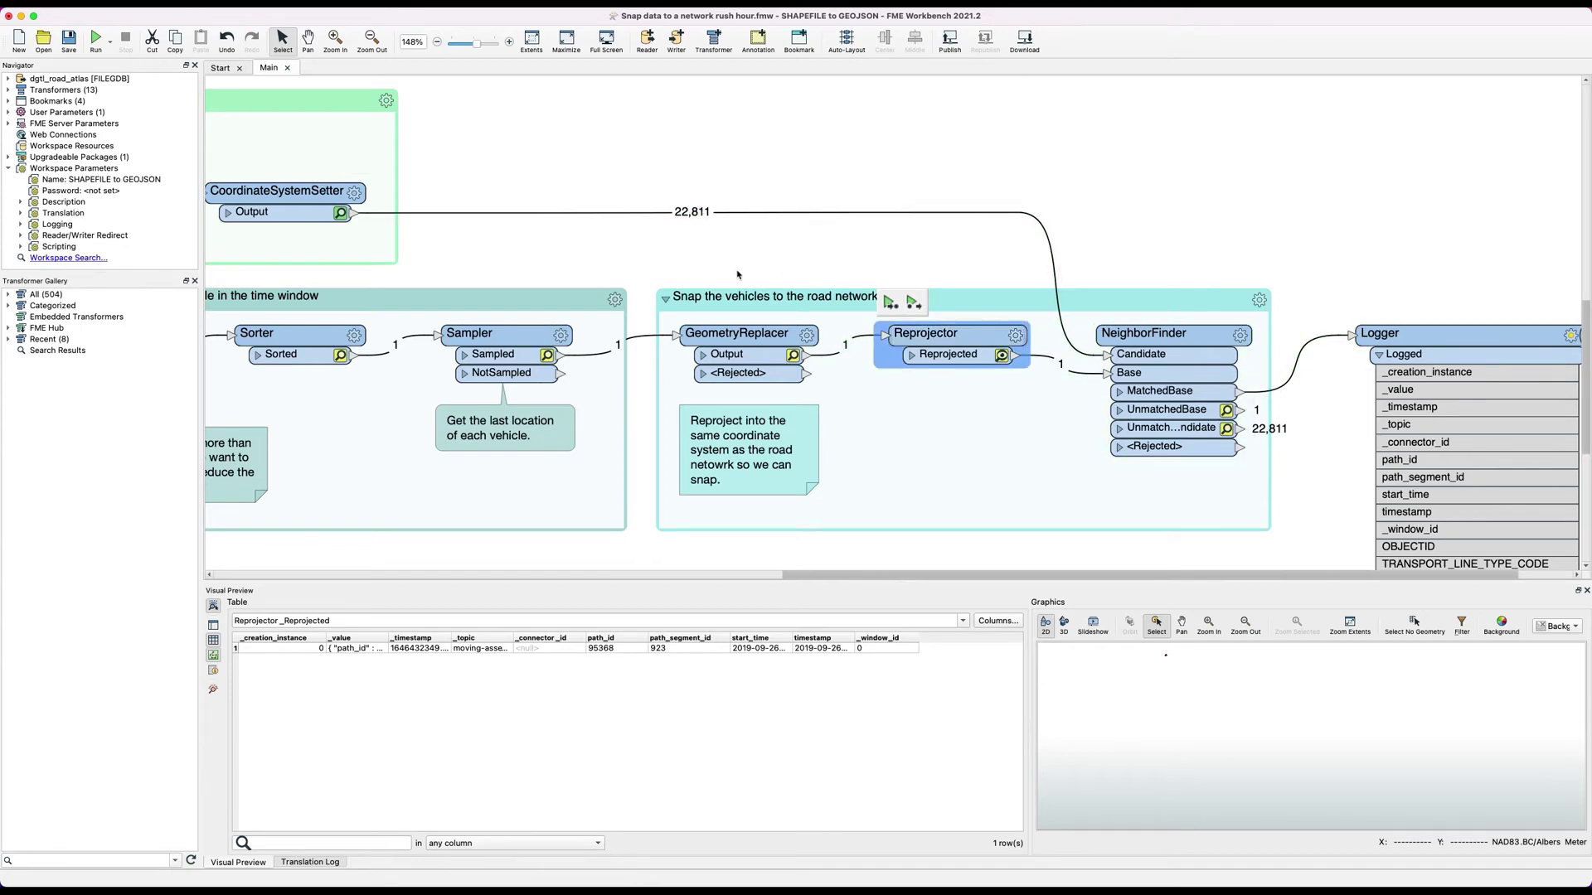
- Inspect the Tester's clause that filters the road data to major routes and preview its passed features
scroll(737, 271, "left", 15)
scroll(736, 271, "right", 2)
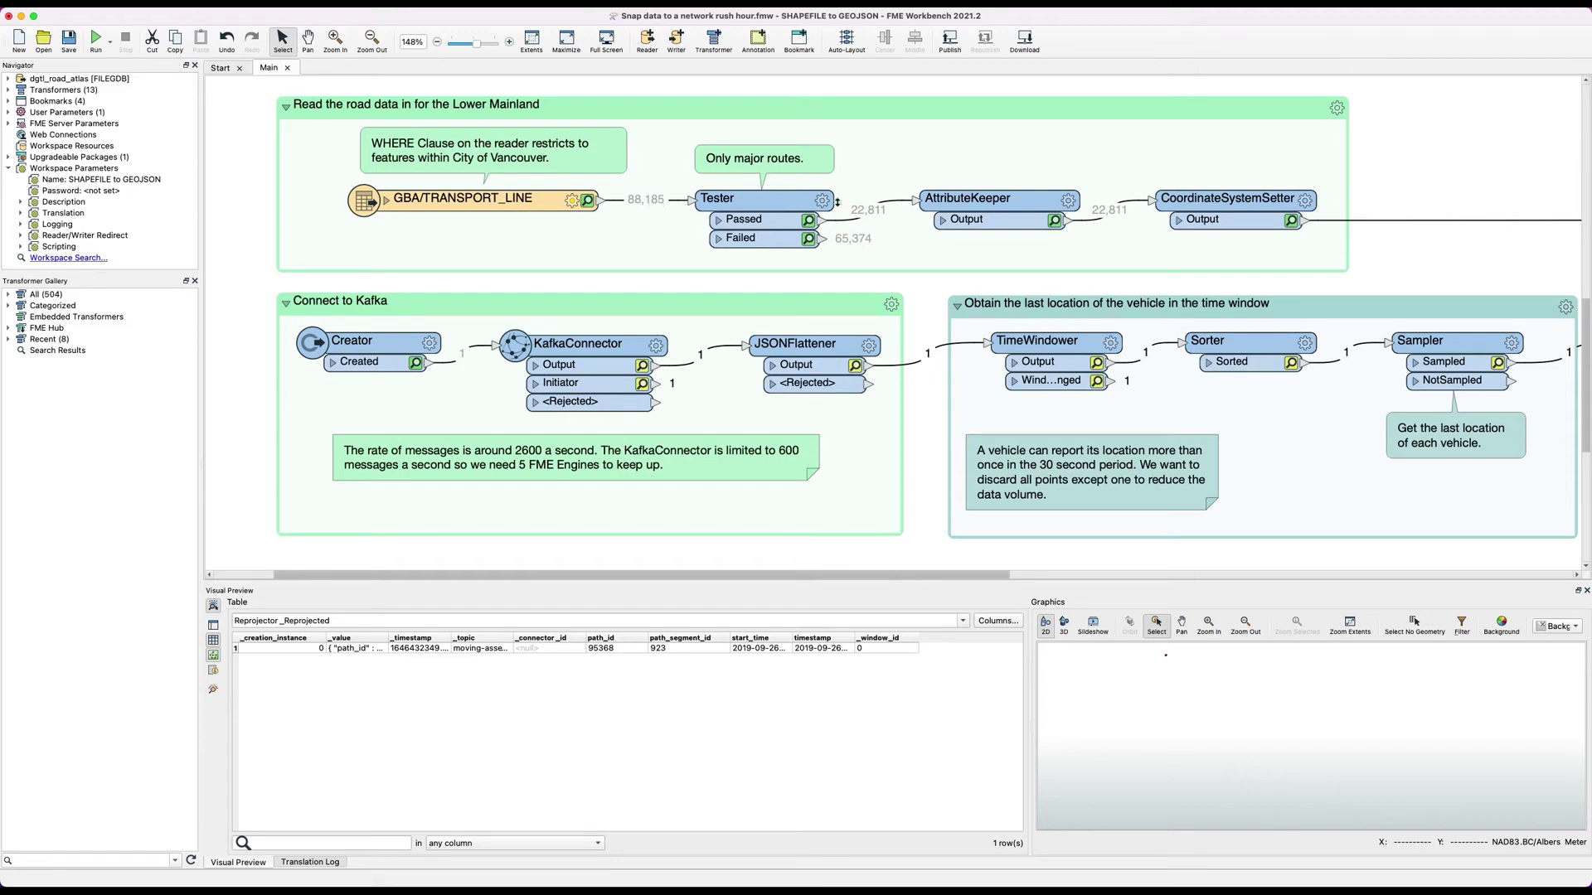
left_click(823, 202)
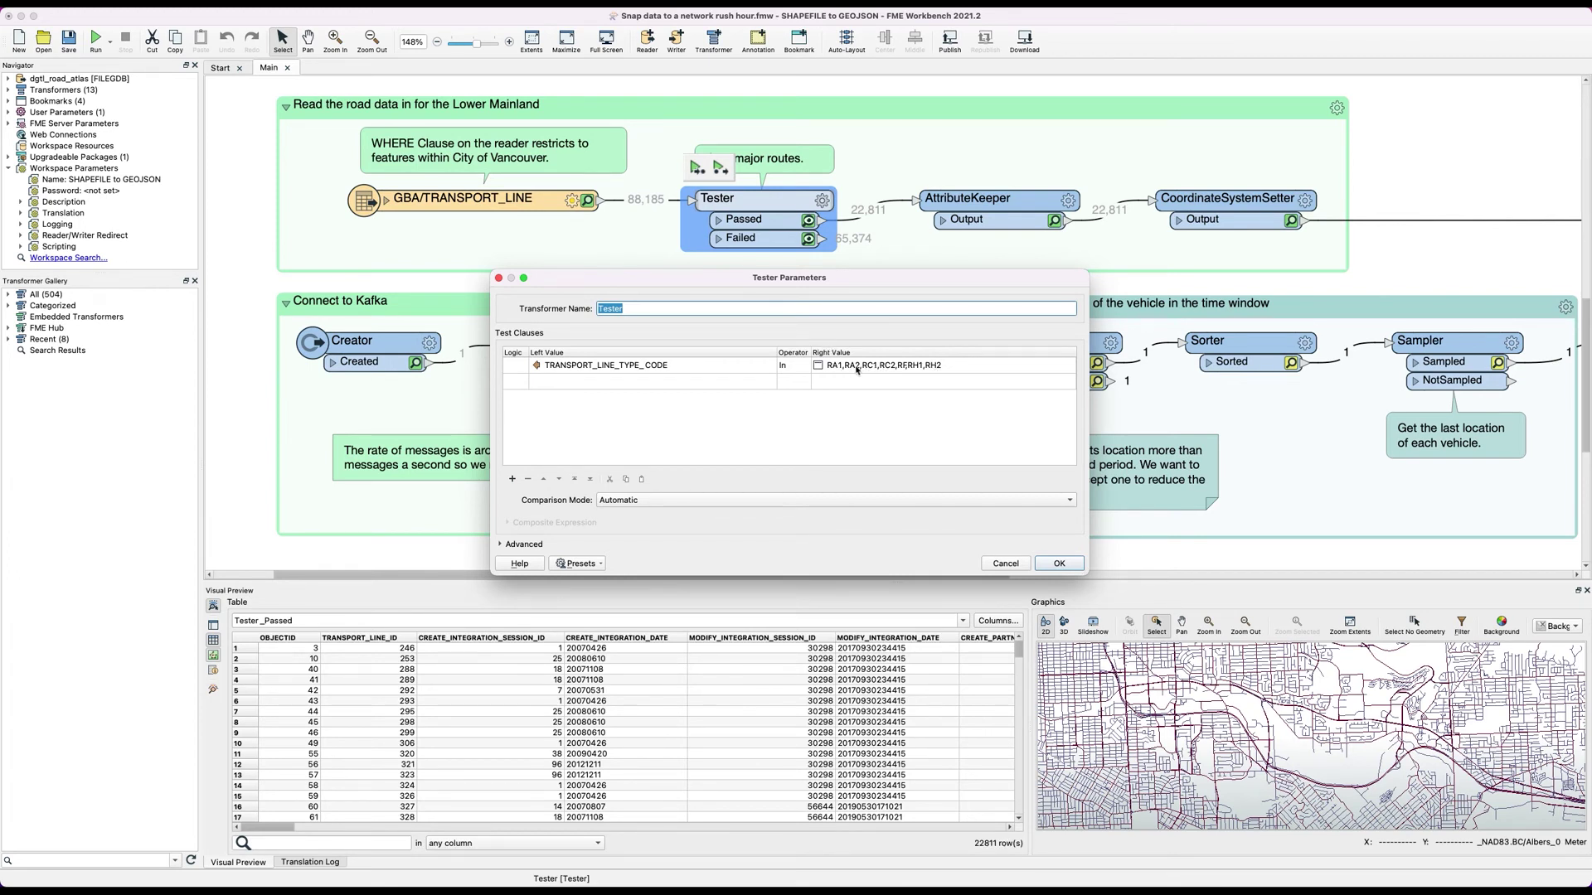
left_click(1059, 563)
- Review the NeighborFinder's candidate, distance and attribute merging parameters, closing them without changes
scroll(817, 205, "right", 3)
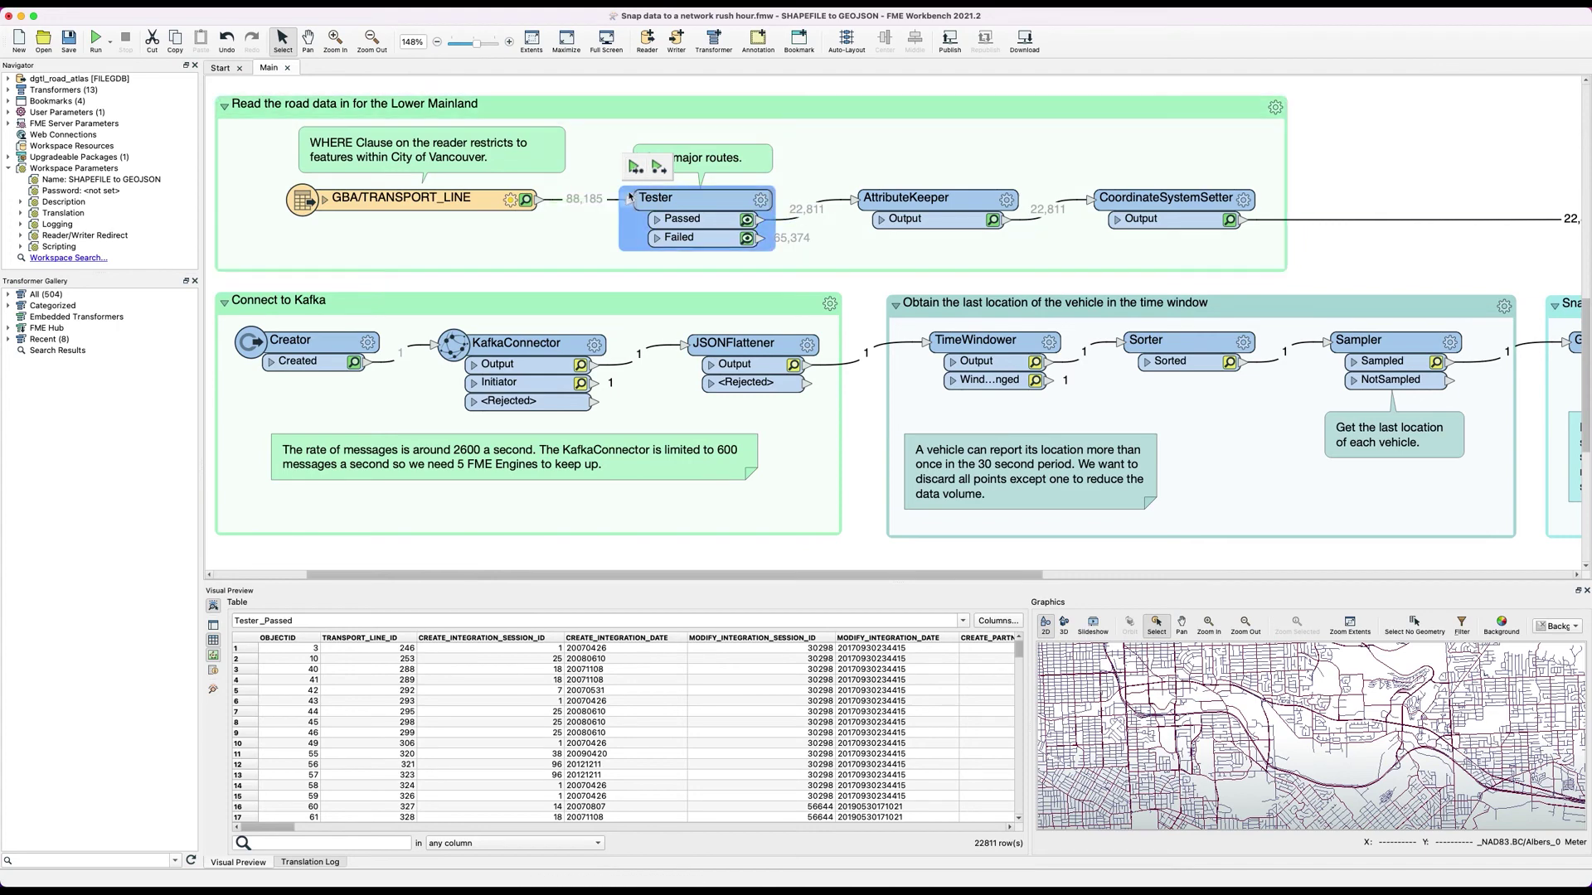
scroll(809, 212, "right", 6)
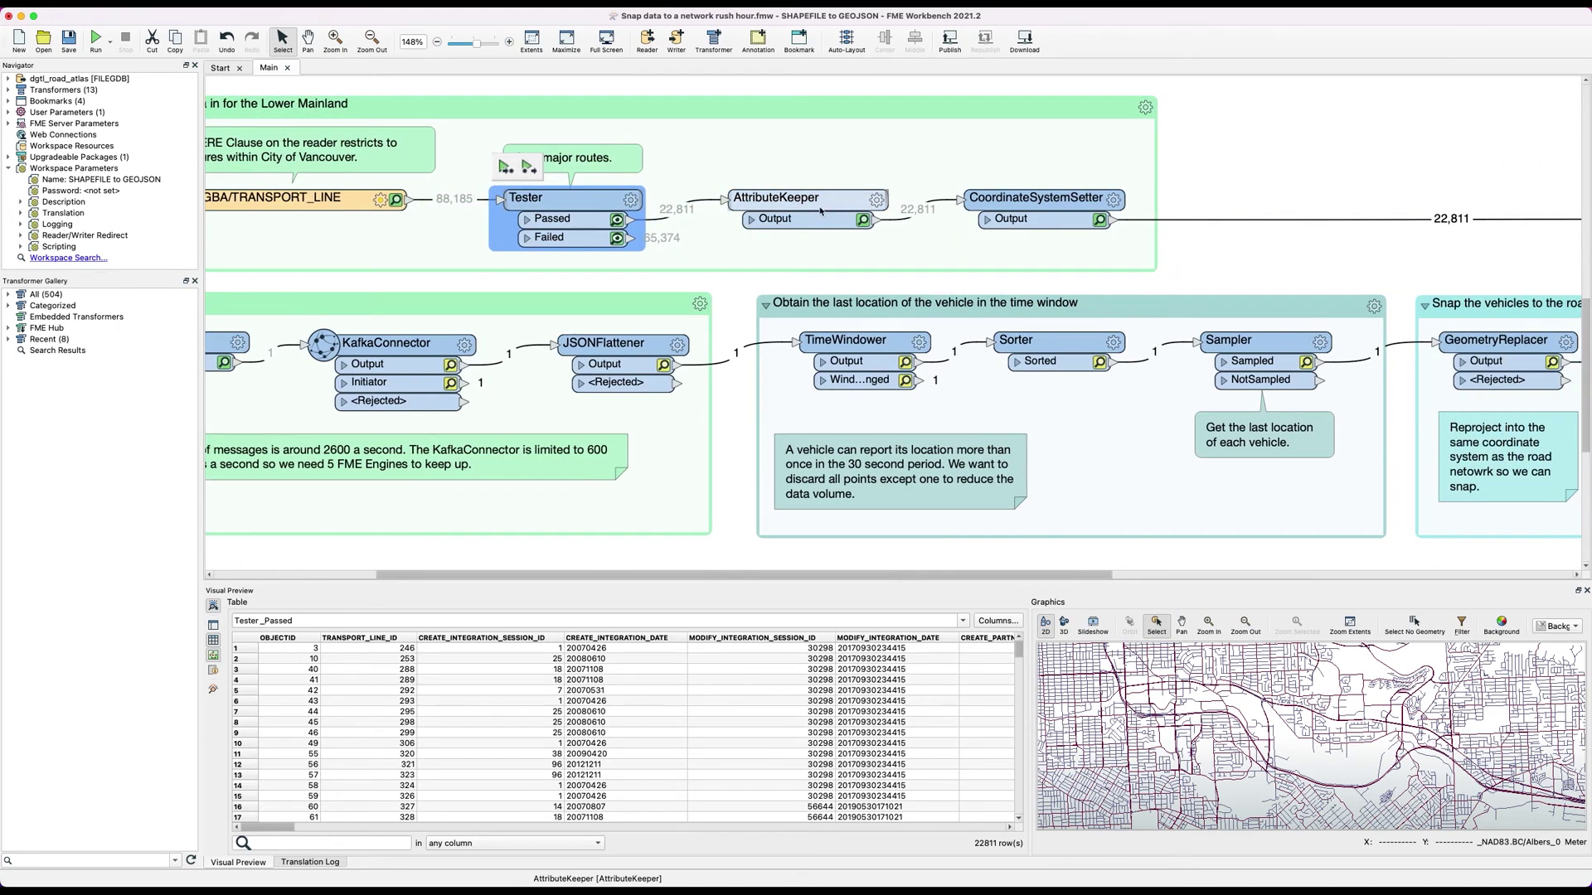
scroll(840, 212, "right", 15)
scroll(691, 205, "right", 16)
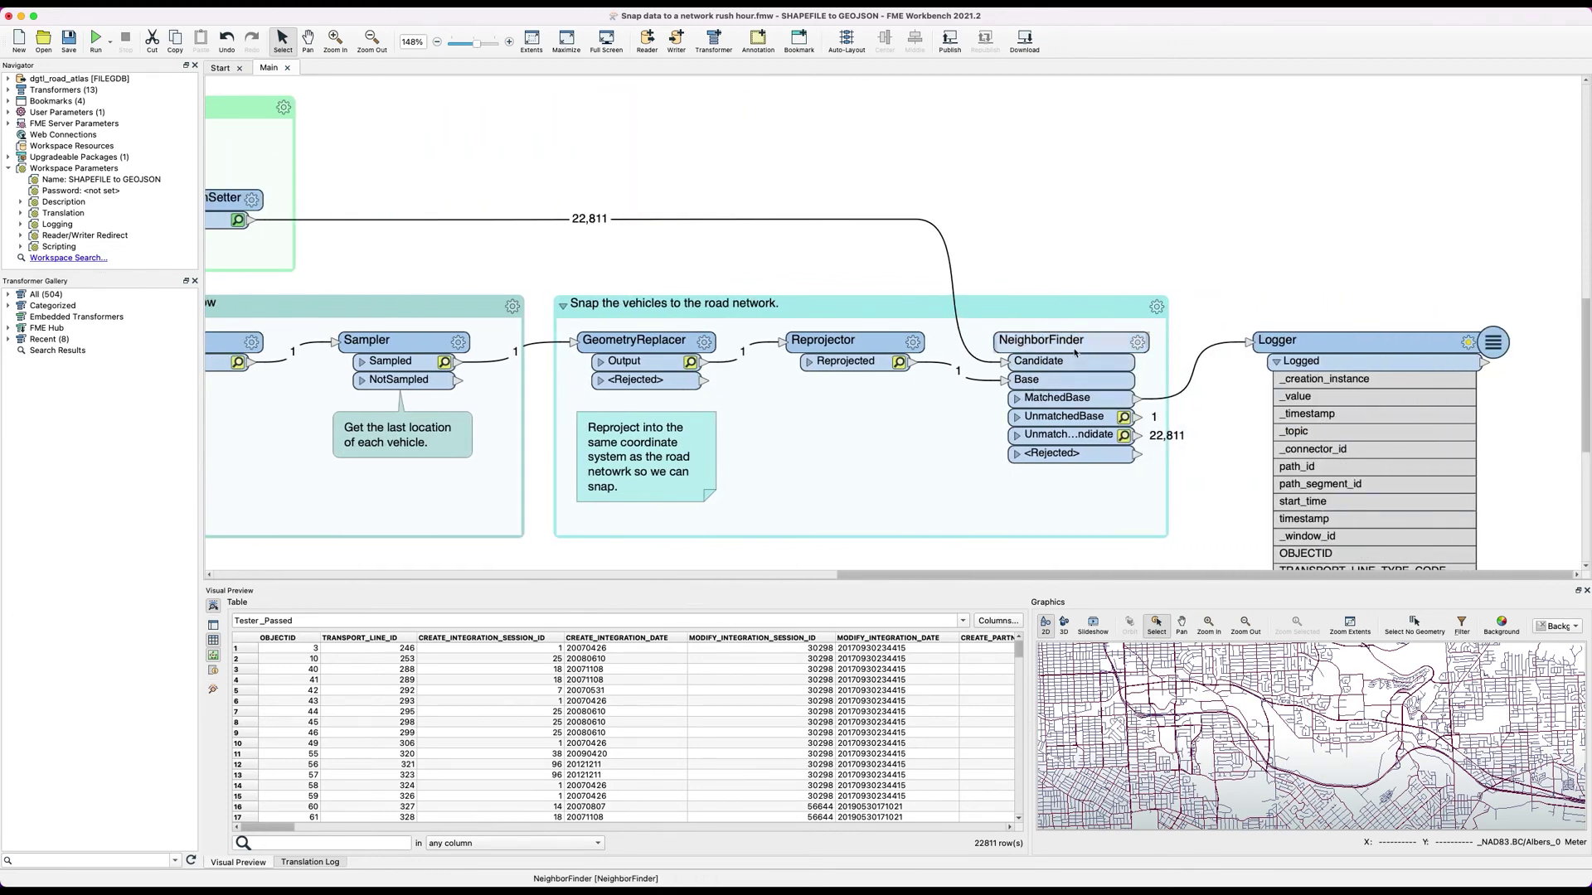
mouse_move(1080, 347)
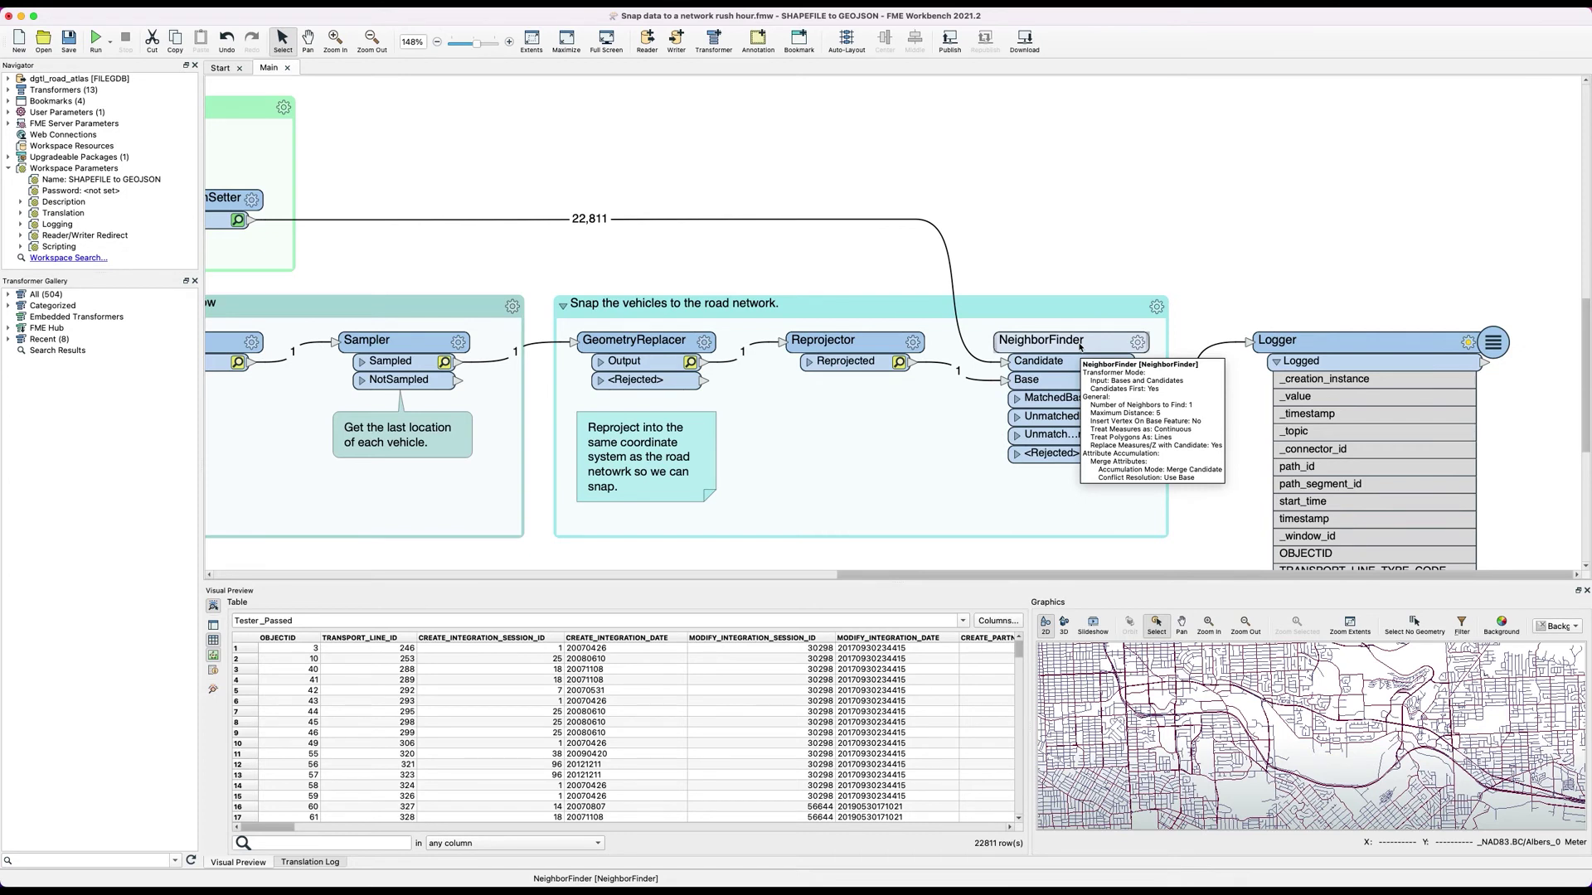
left_click(1135, 343)
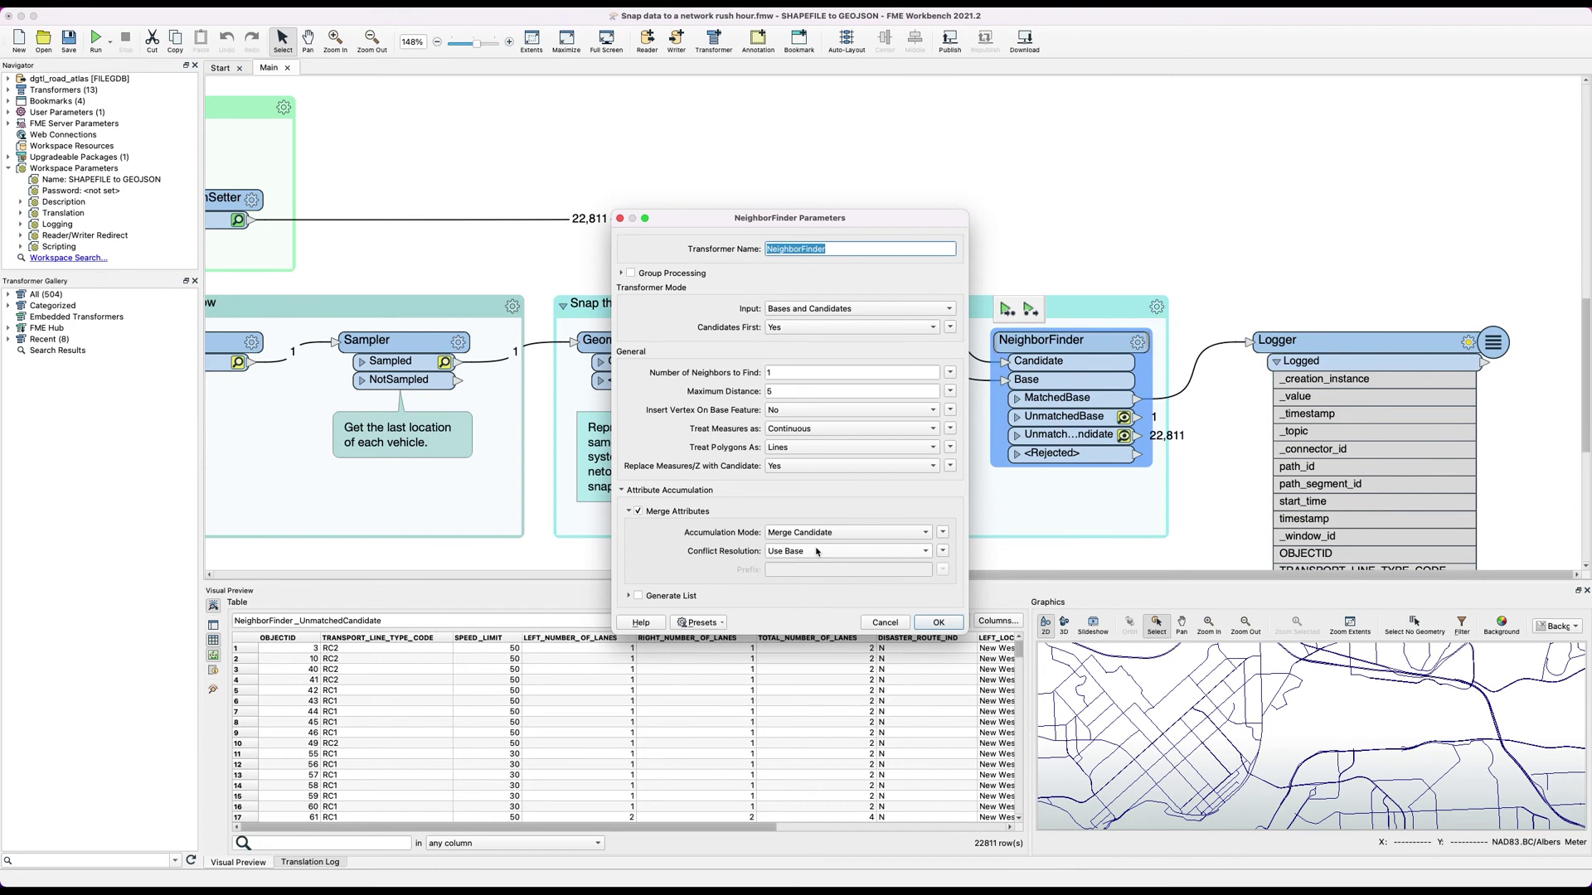
left_click(884, 623)
scroll(1181, 471, "down", 5)
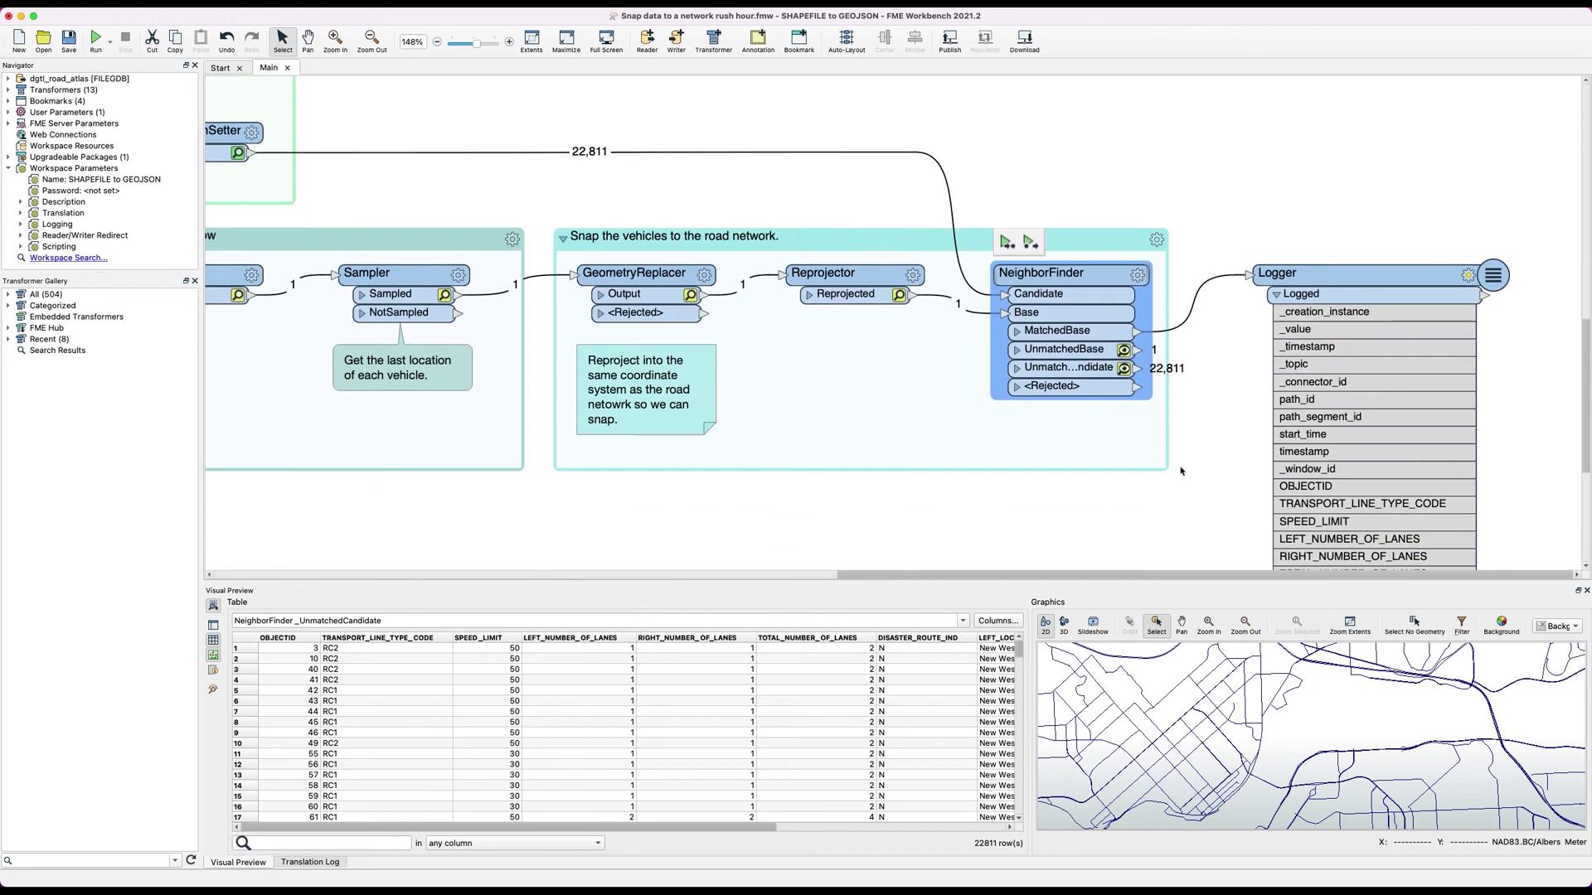